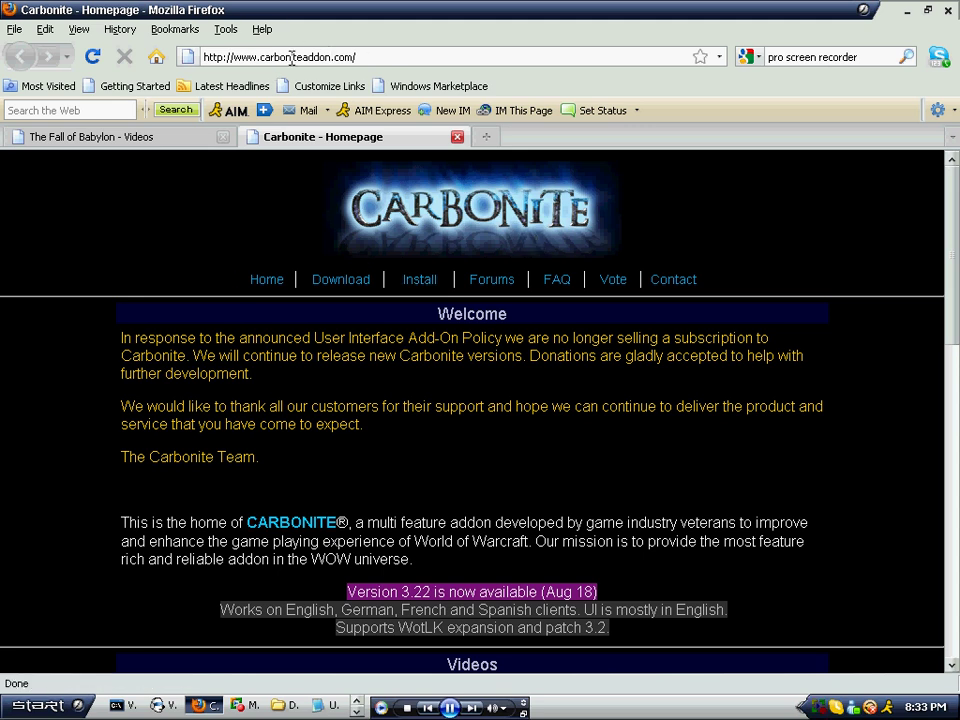
- Scroll the Carbonite homepage to look over the version 3.22 announcement
scroll(705, 490, "down", 2)
scroll(722, 570, "up", 2)
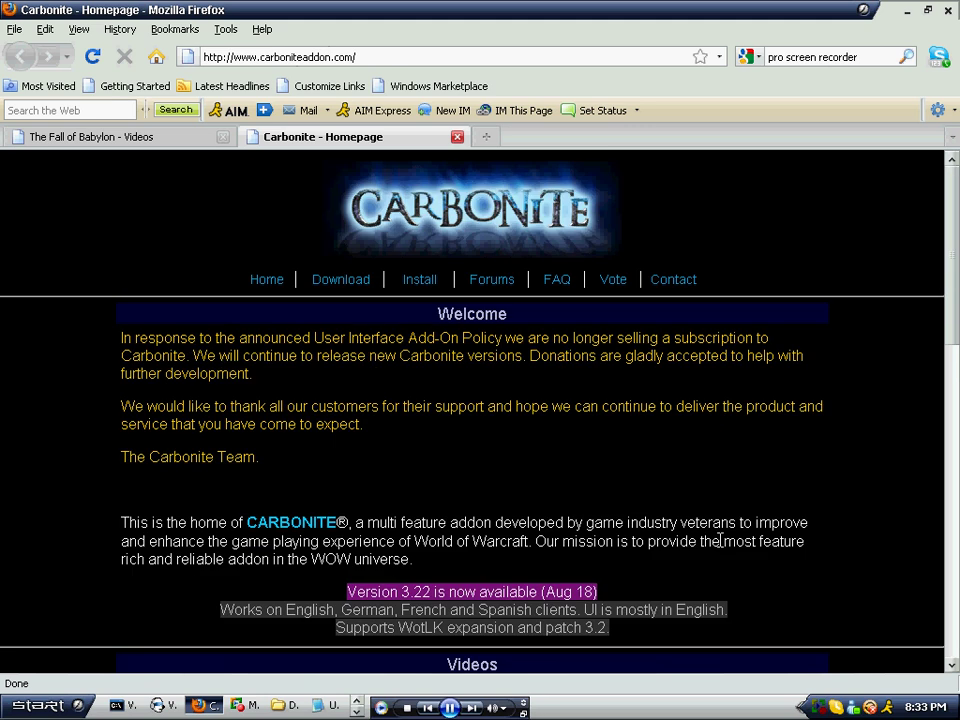
- Open the Carbonite download page and follow its Carbonite 3.22 link to WoWInterface
left_click(343, 284)
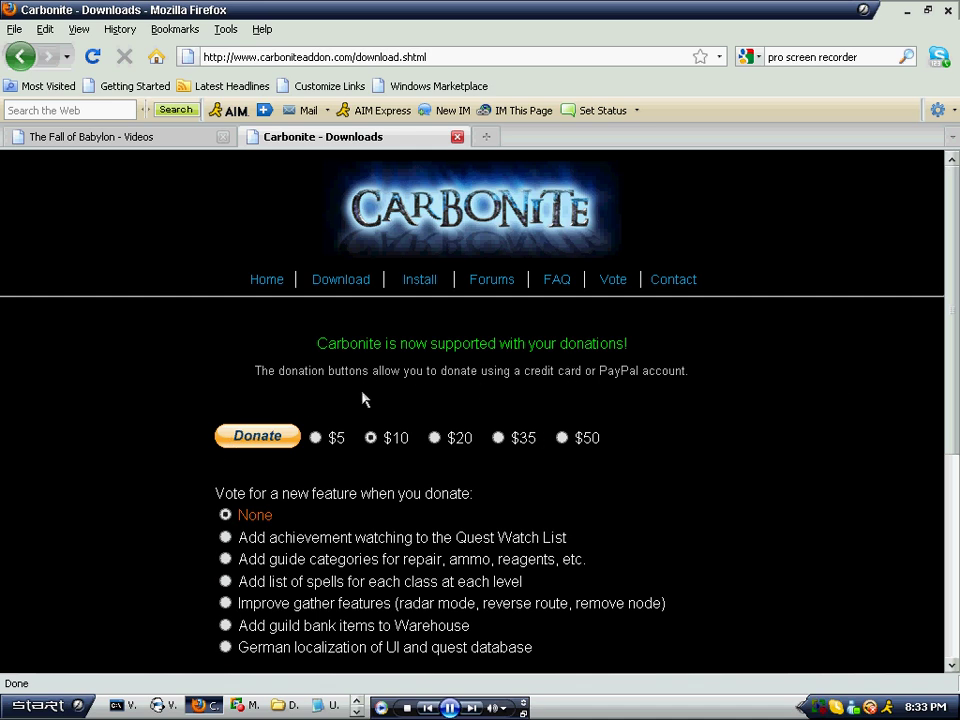
scroll(613, 416, "down", 4)
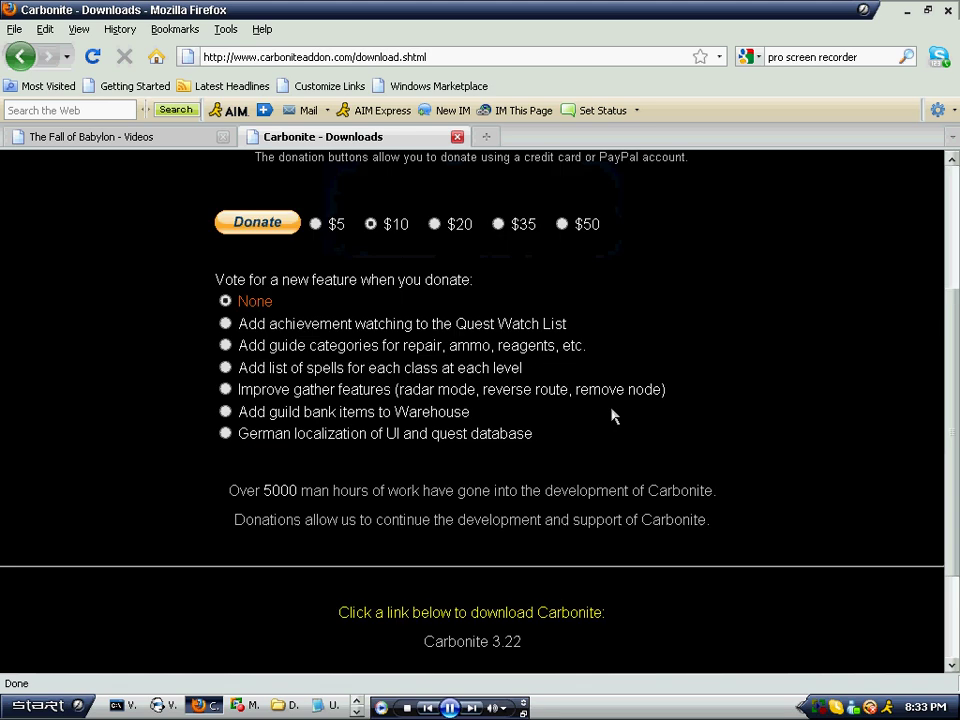
scroll(571, 390, "down", 3)
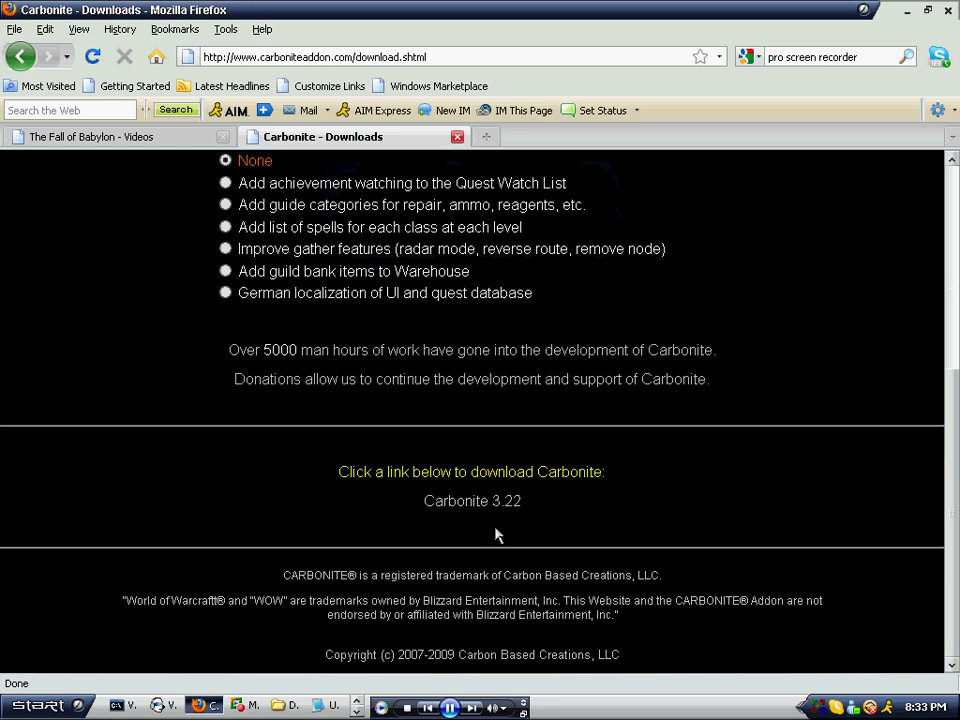
left_click(450, 503)
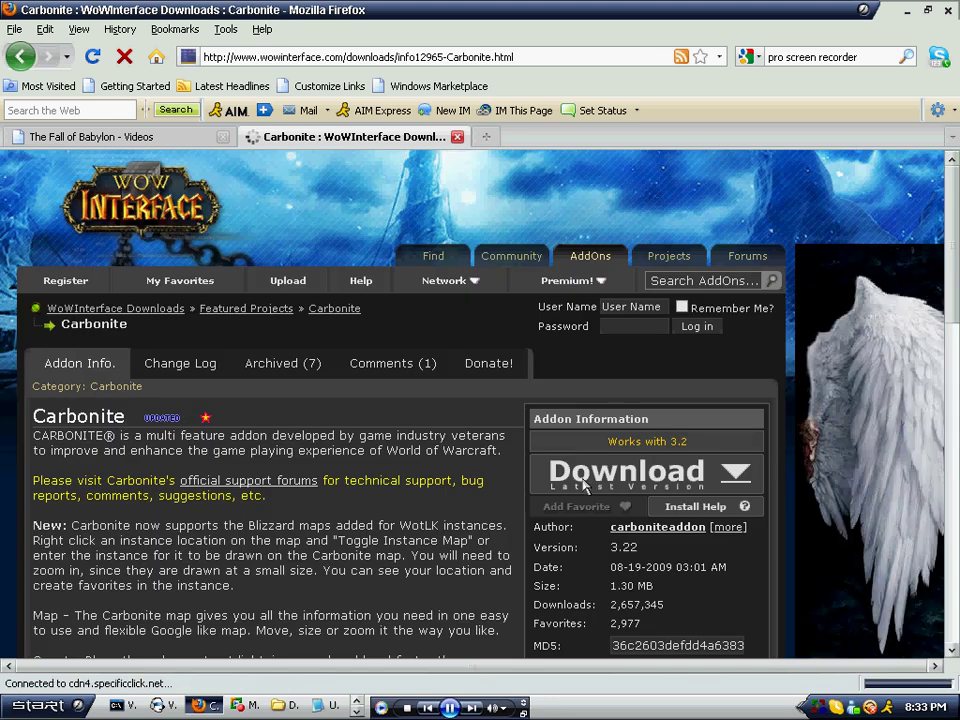
- Download Carbonite-3.220.zip, dismissing the donation overlay, and open it with WinRAR
scroll(584, 484, "down", 3)
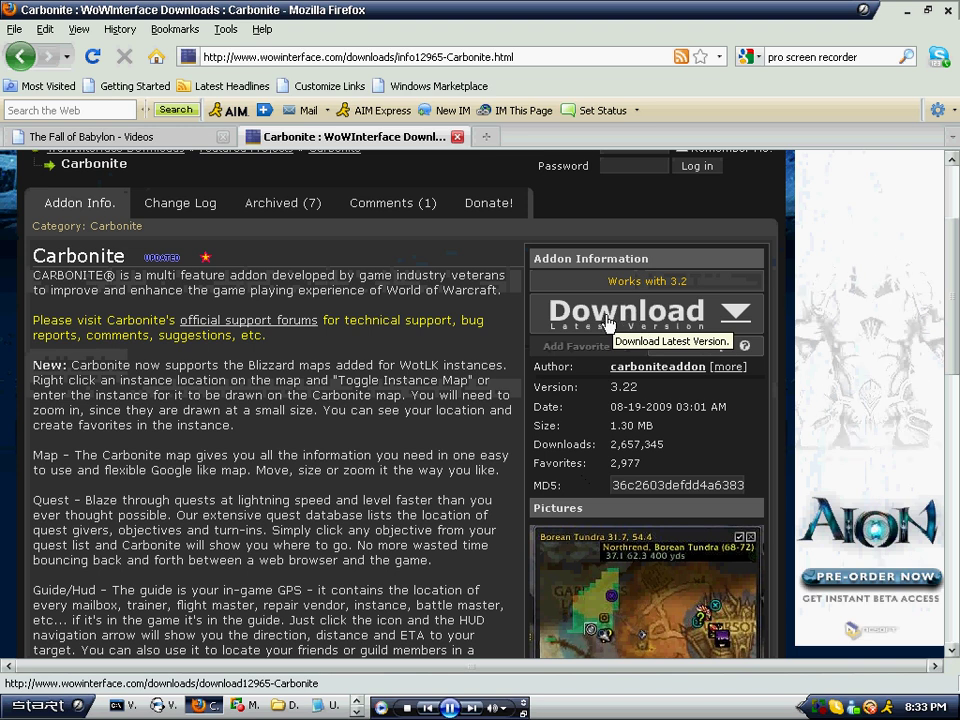
left_click(607, 320)
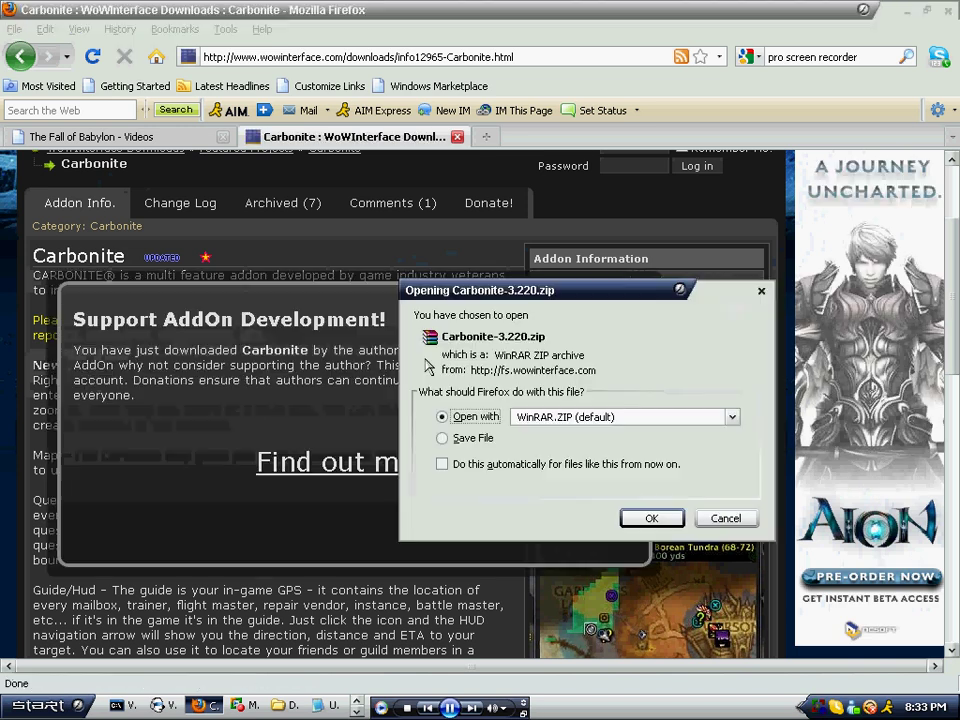
left_click(727, 521)
left_click(637, 292)
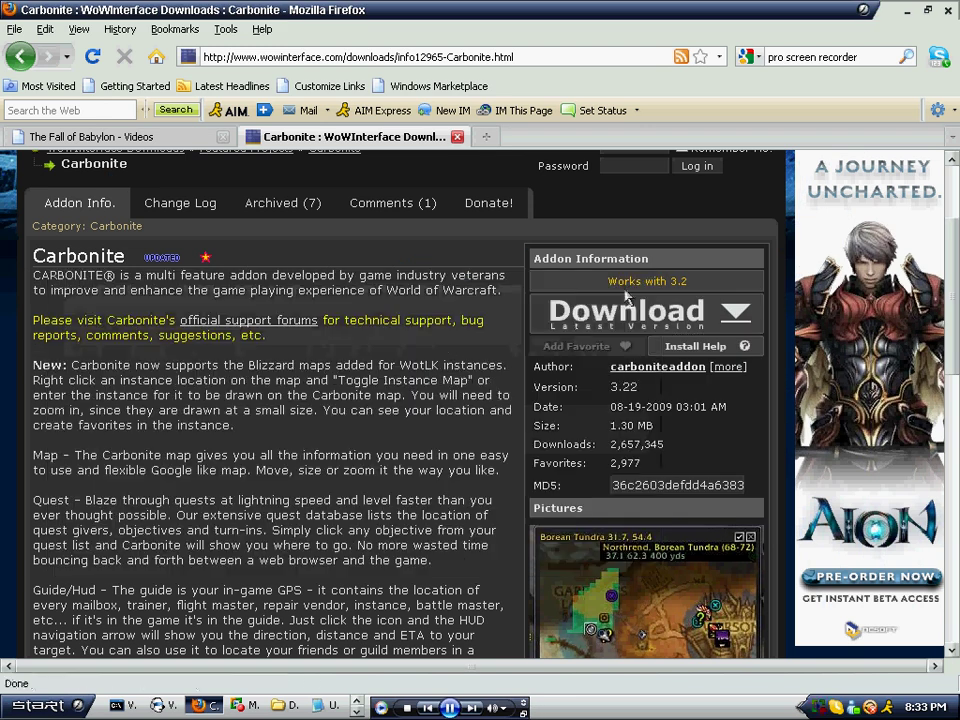
left_click(553, 315)
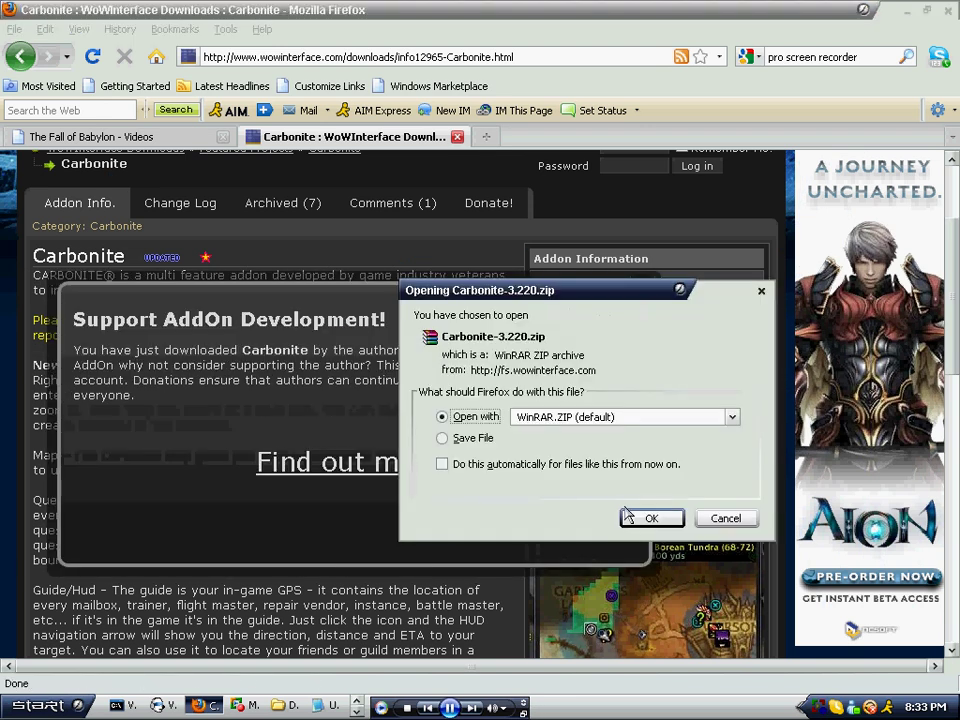
left_click(628, 516)
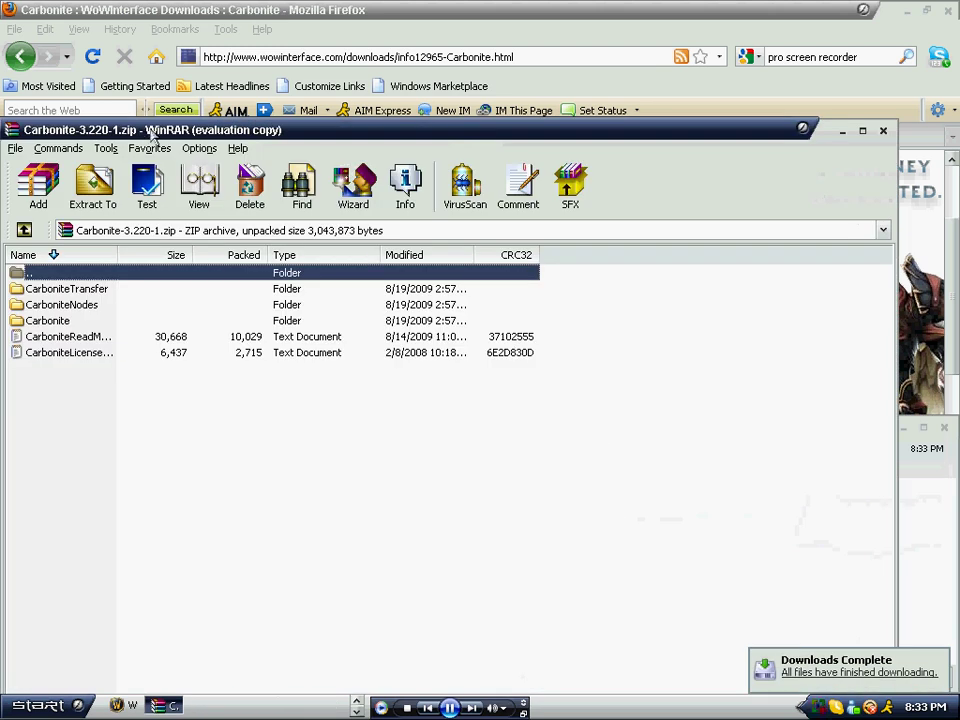
- Move the WinRAR archive window aside and open My Computer from the Start menu
left_click_drag(152, 135, 204, 85)
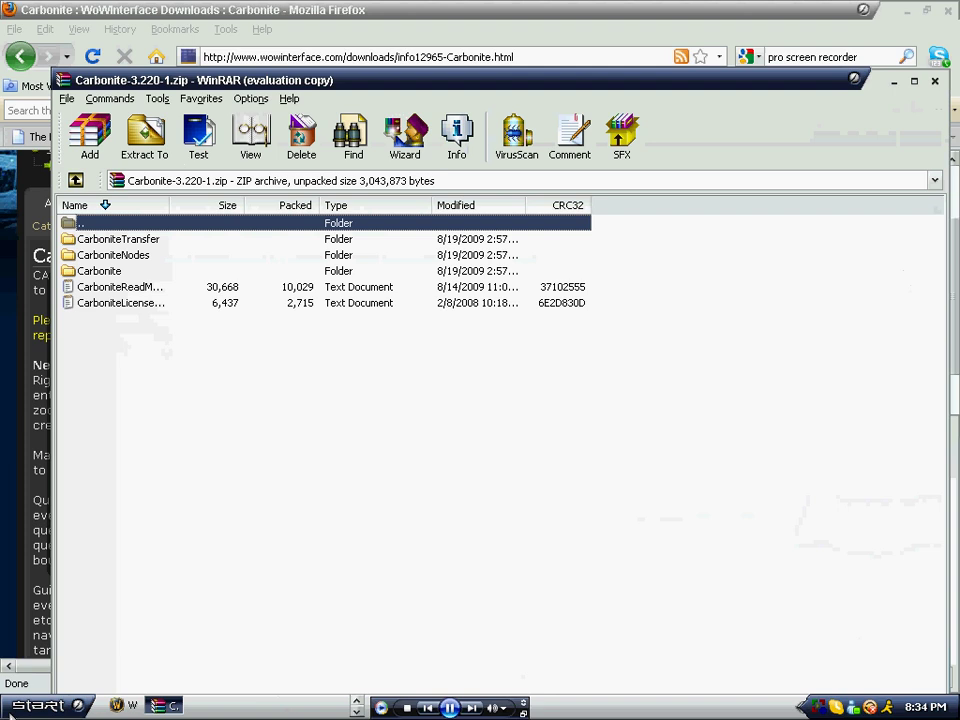
left_click(45, 706)
left_click(249, 438)
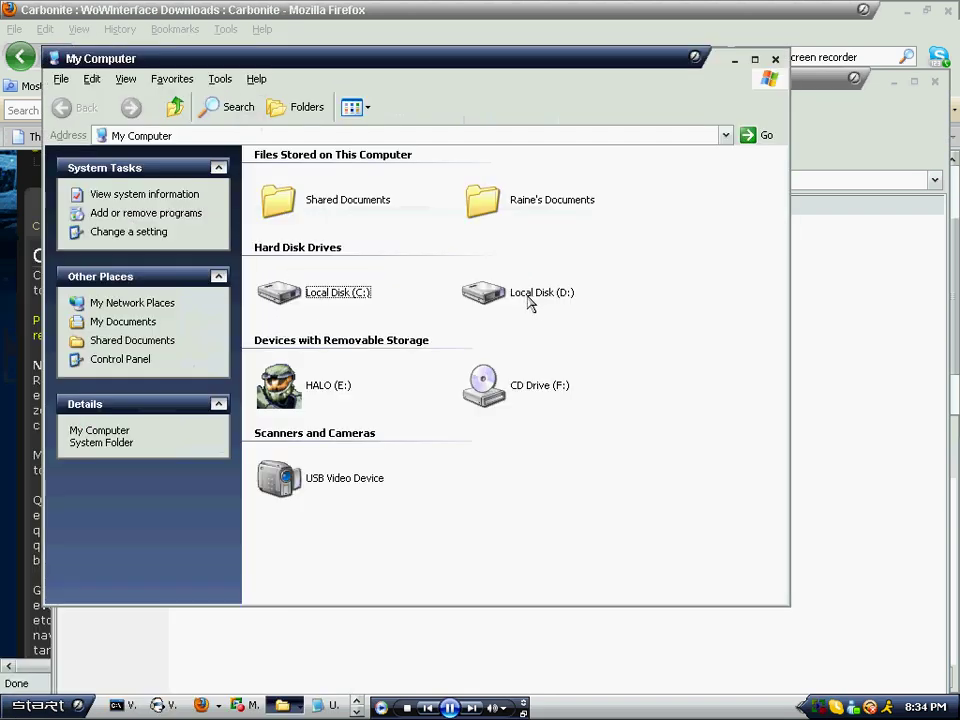
- Browse from Local Disk (D:) through World of Warcraft and Interface into AddOns
left_click(300, 293)
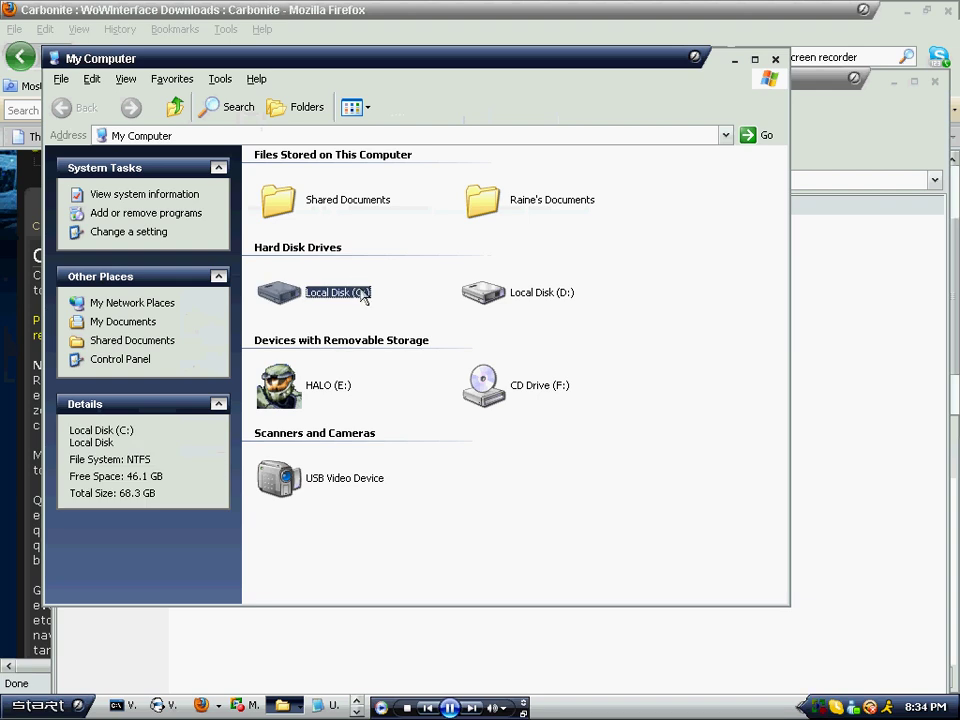
left_click(385, 318)
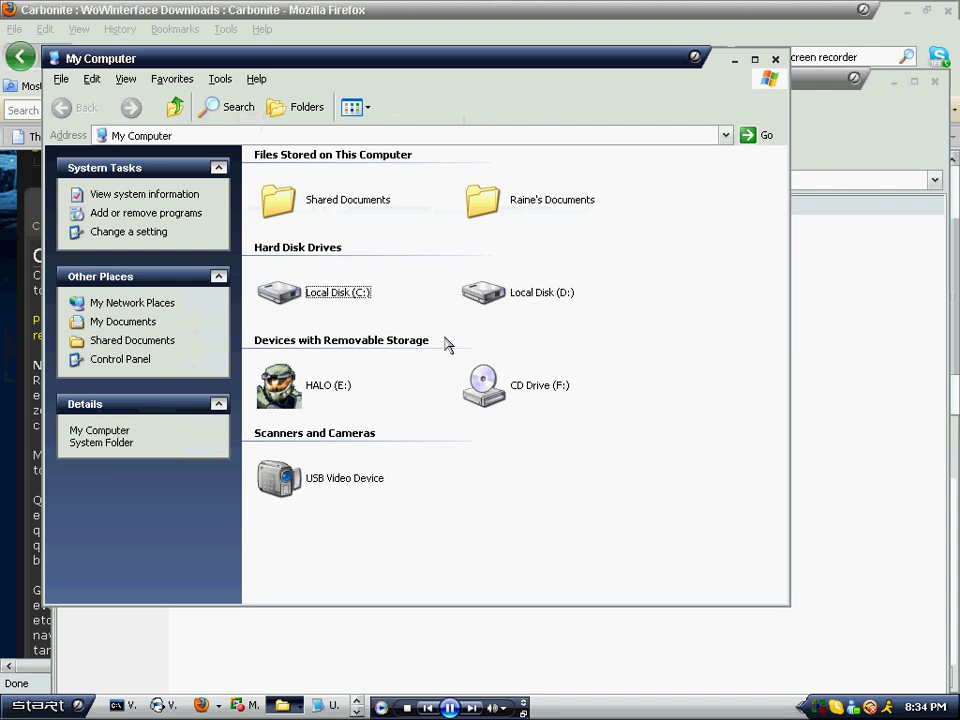
double_click(535, 296)
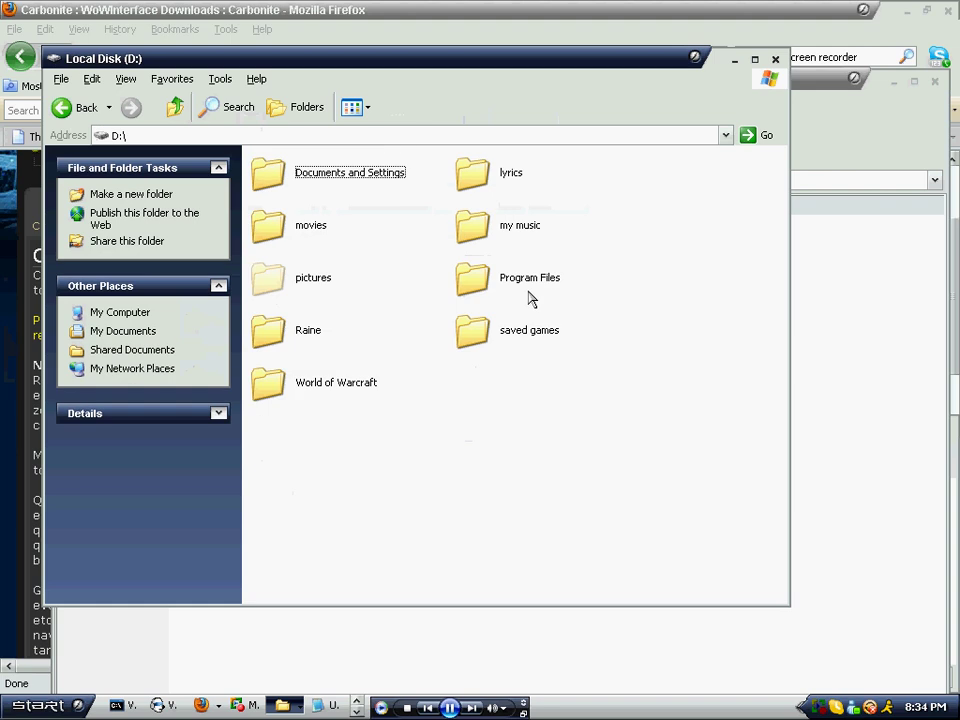
double_click(316, 386)
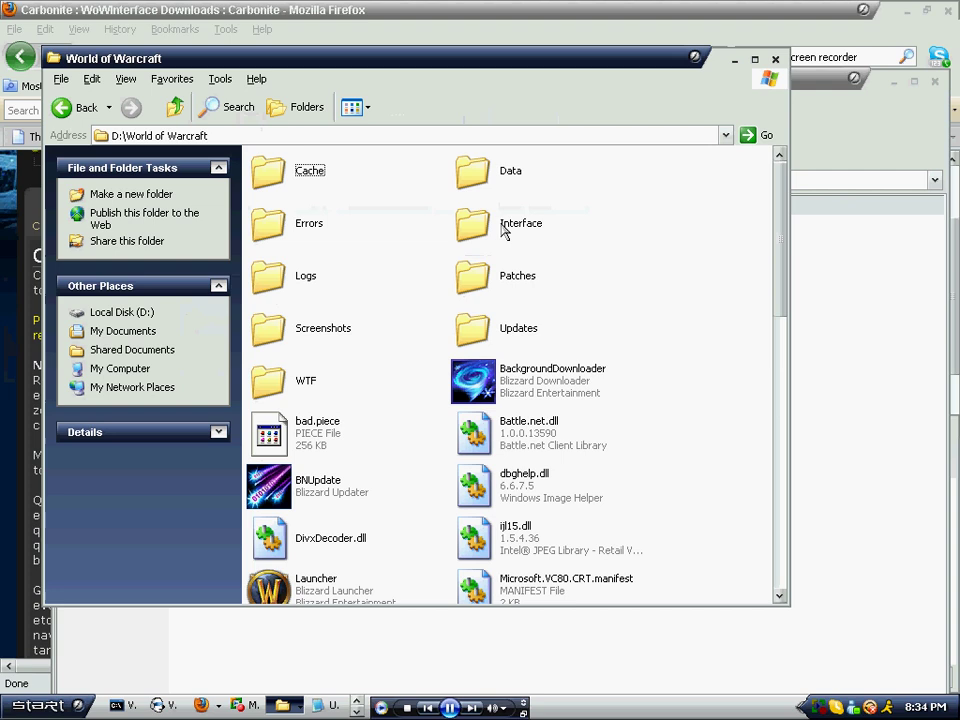
double_click(490, 232)
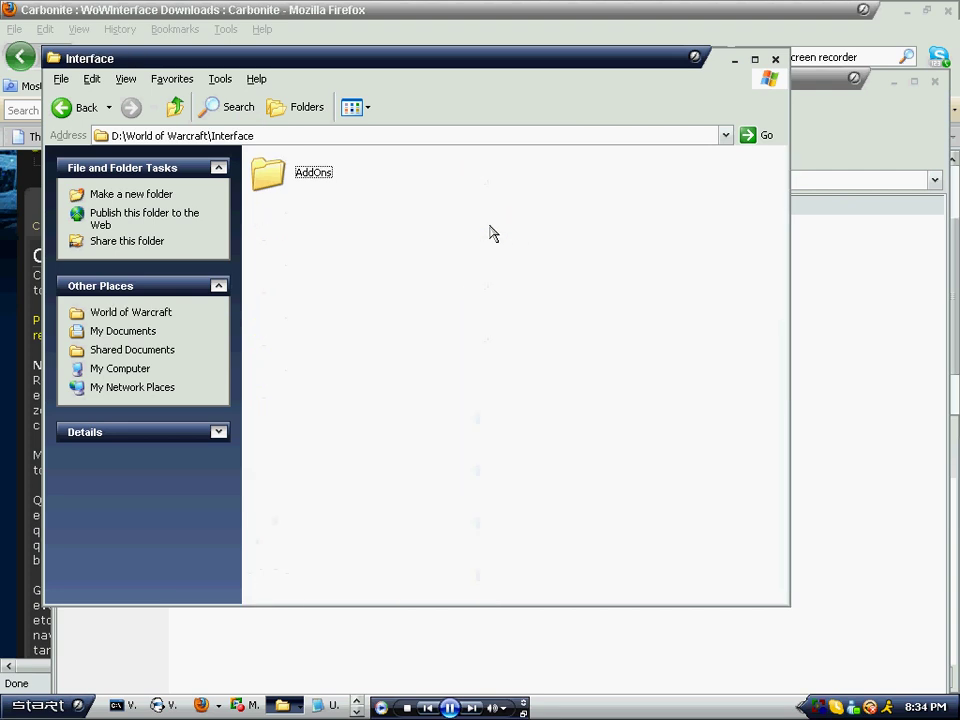
double_click(303, 180)
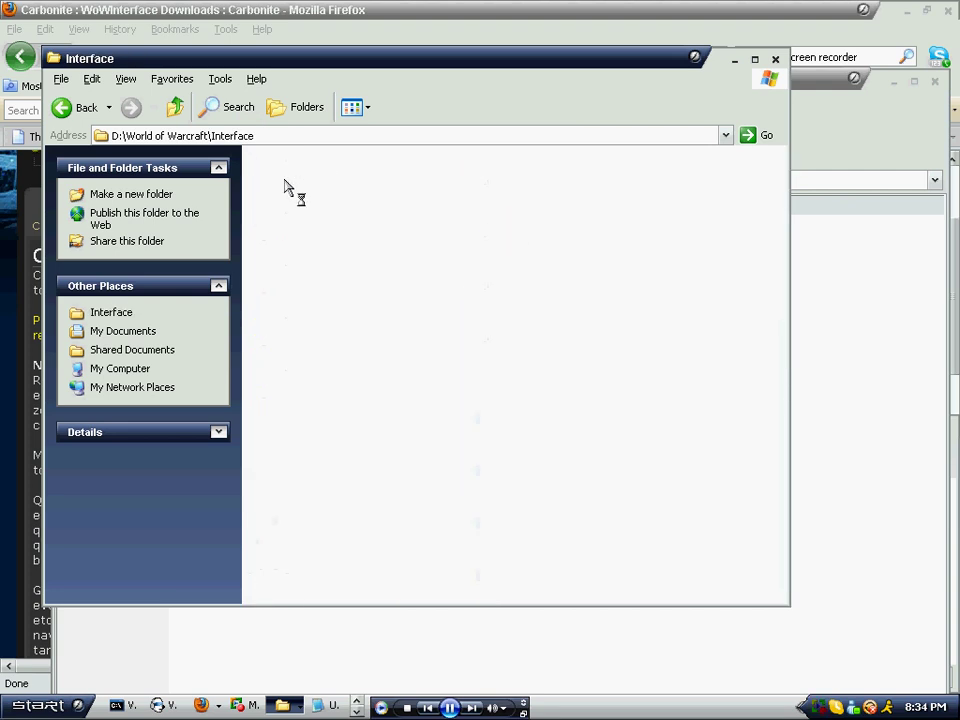
scroll(590, 266, "down", 5)
scroll(367, 346, "down", 3)
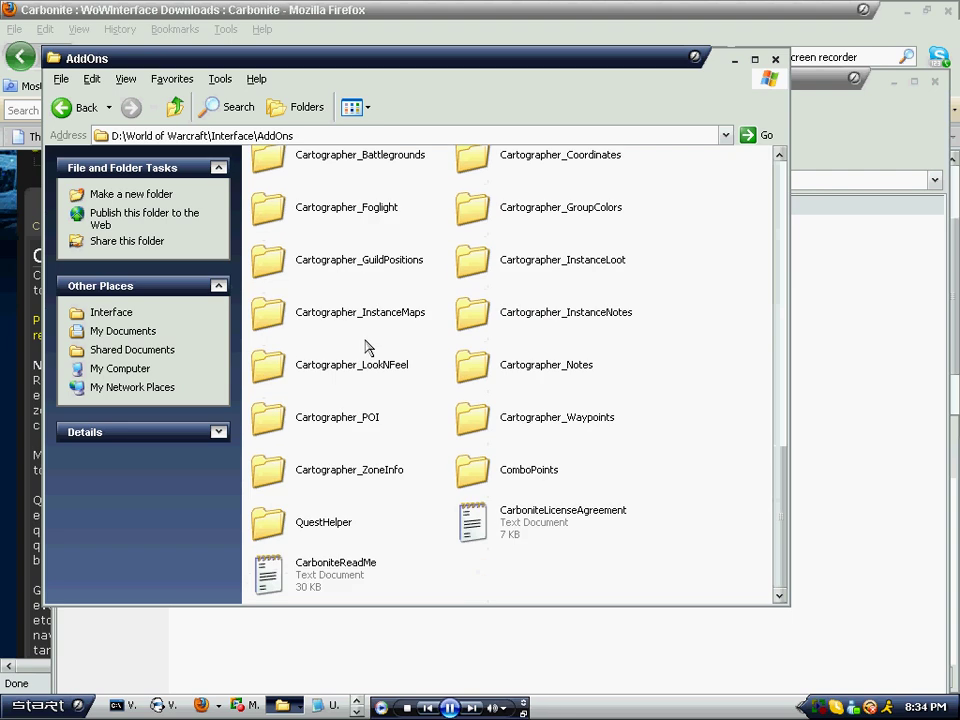
scroll(503, 376, "up", 10)
scroll(465, 386, "down", 10)
- Place WinRAR beside AddOns, drag all Carbonite archive items into AddOns, and close WinRAR
left_click_drag(370, 66, 330, 22)
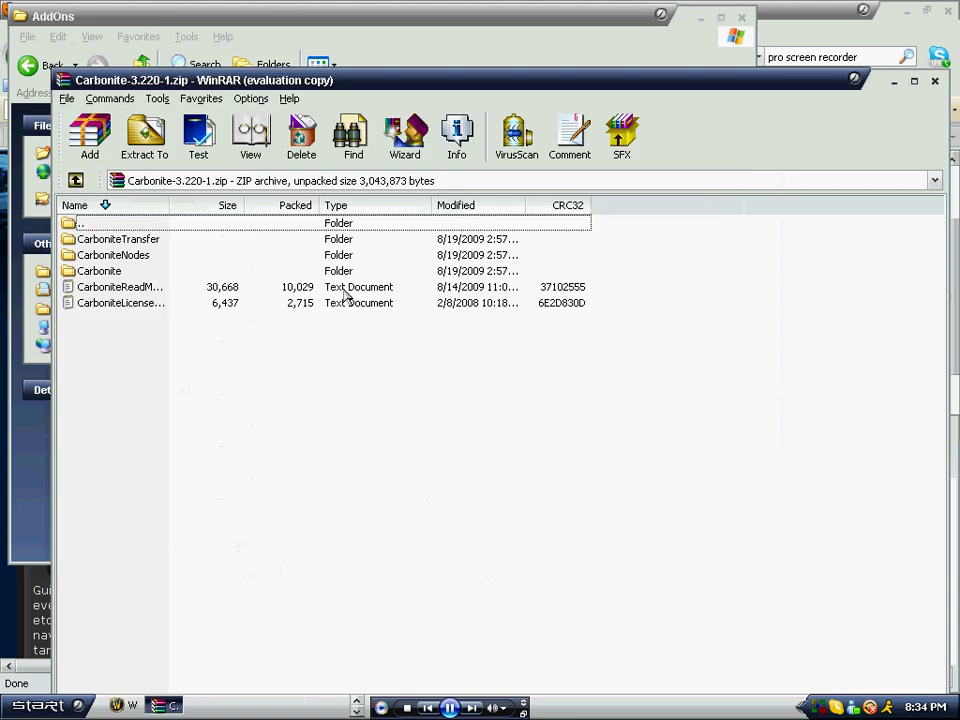
left_click_drag(371, 88, 623, 89)
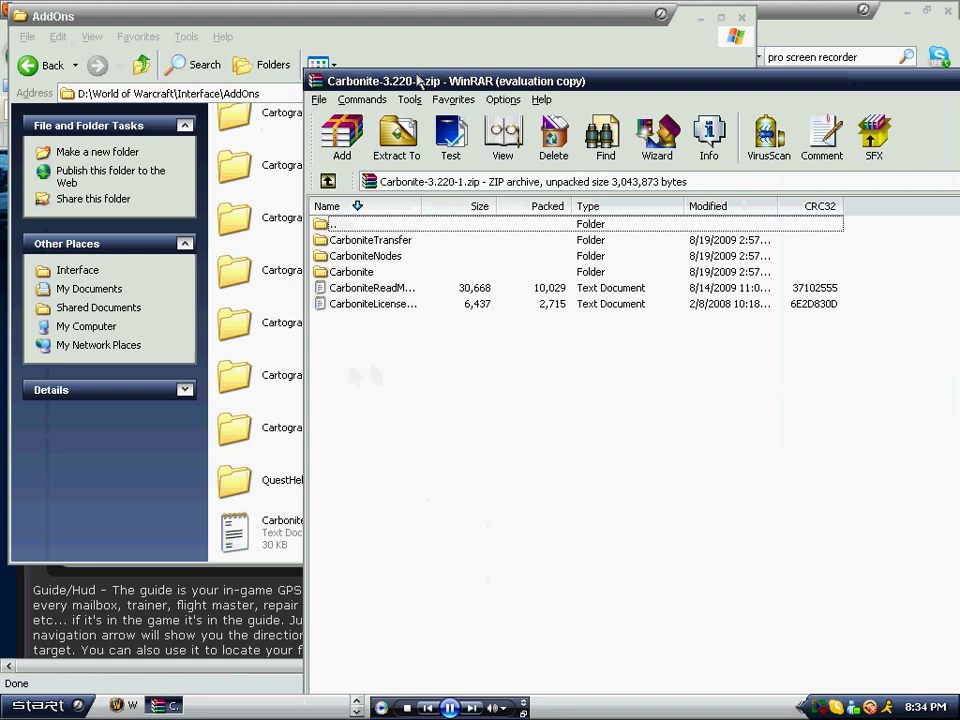
left_click_drag(533, 75, 697, 66)
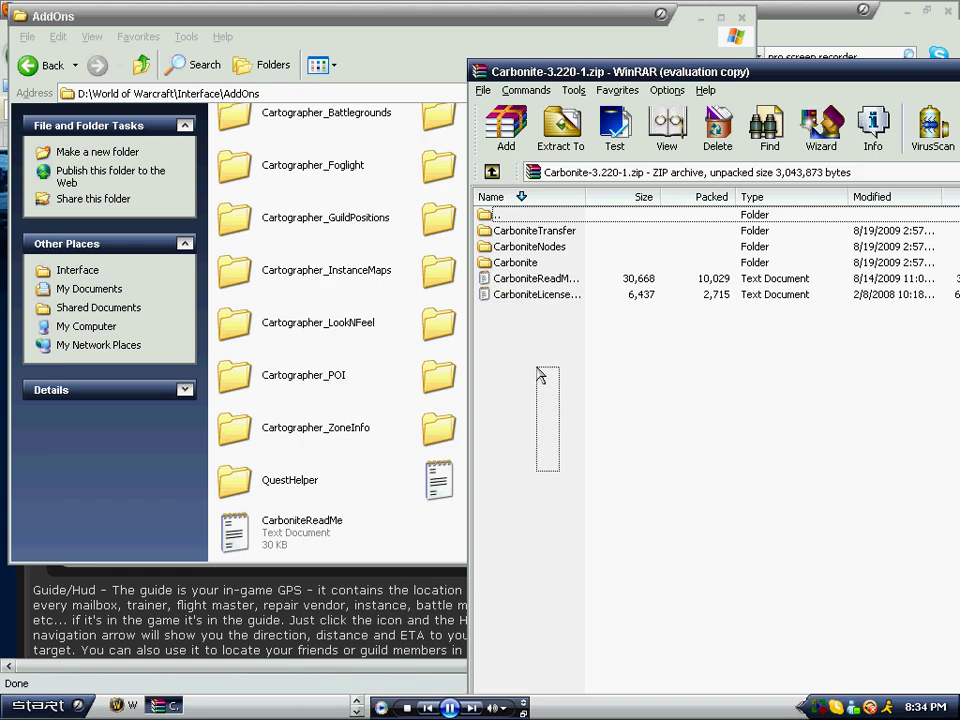
left_click_drag(558, 470, 561, 356)
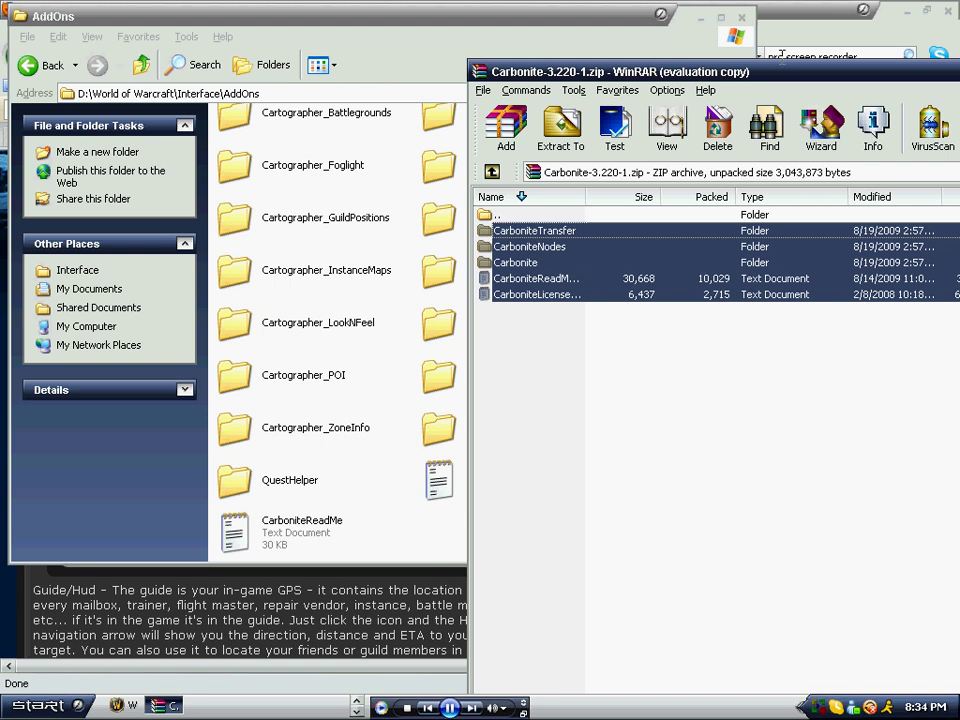
left_click_drag(785, 78, 390, 146)
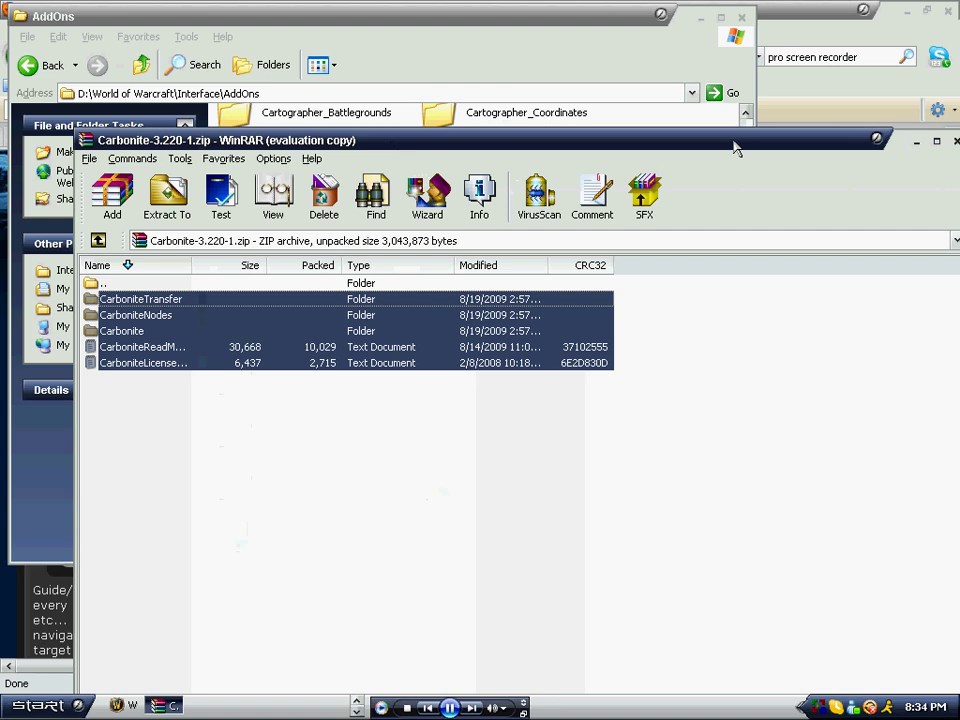
left_click(916, 142)
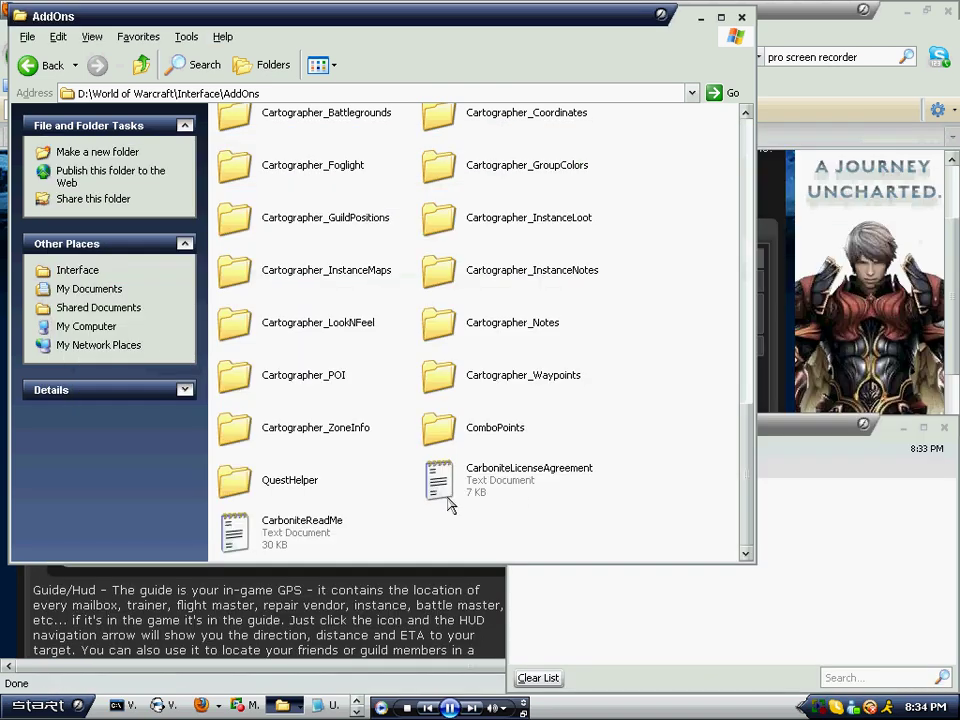
- Check the Carbonite and CarboniteTransfer folders in AddOns, then close the Explorer window
scroll(478, 268, "up", 6)
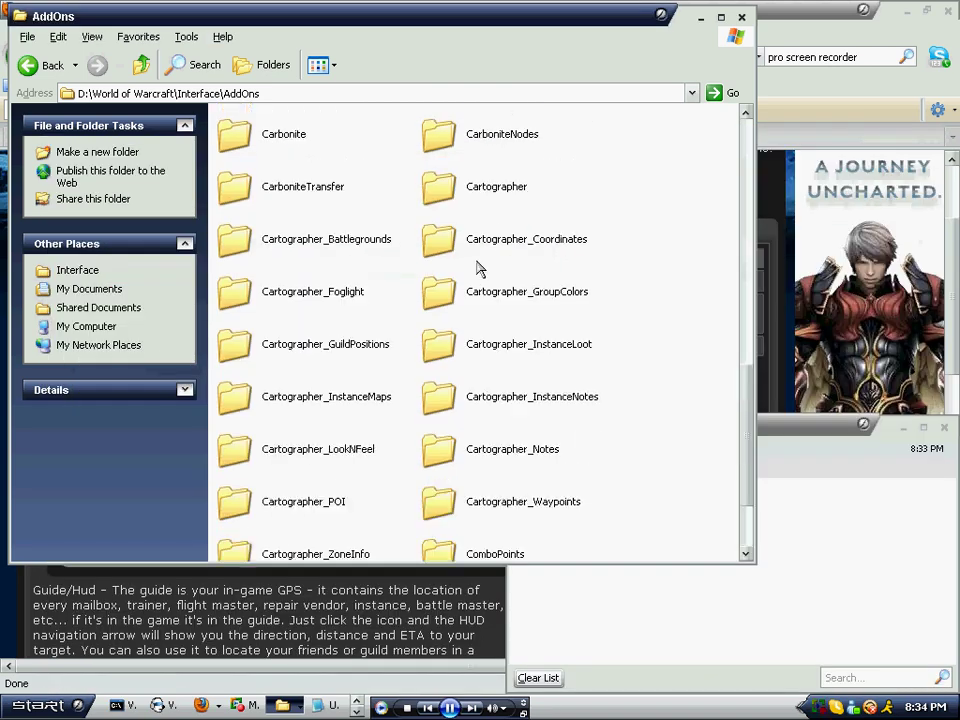
left_click(267, 396)
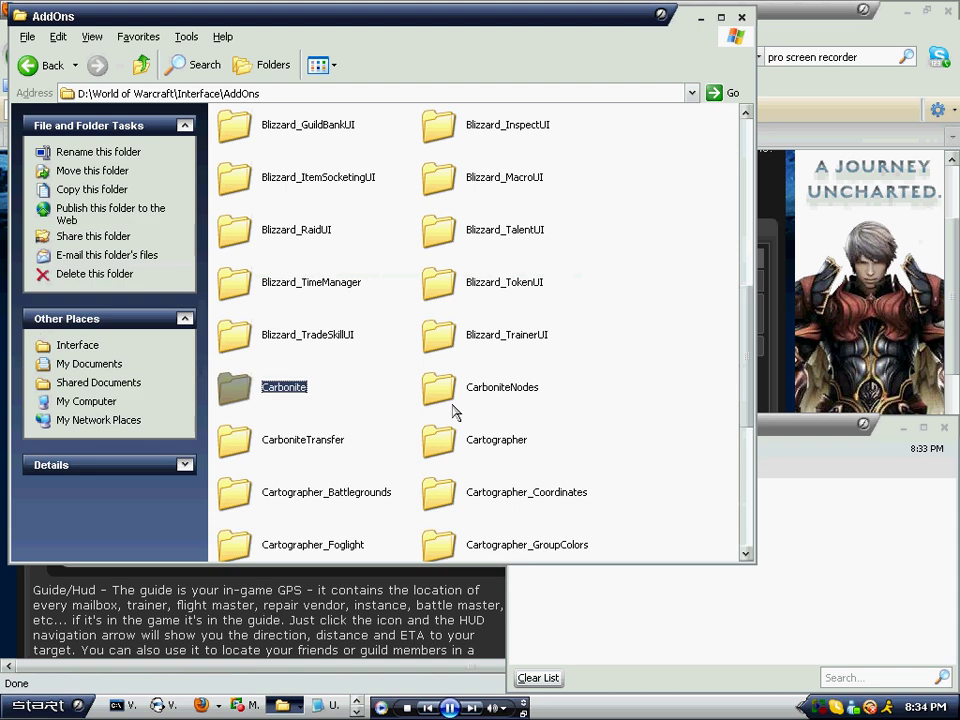
left_click(340, 440)
scroll(724, 349, "down", 3)
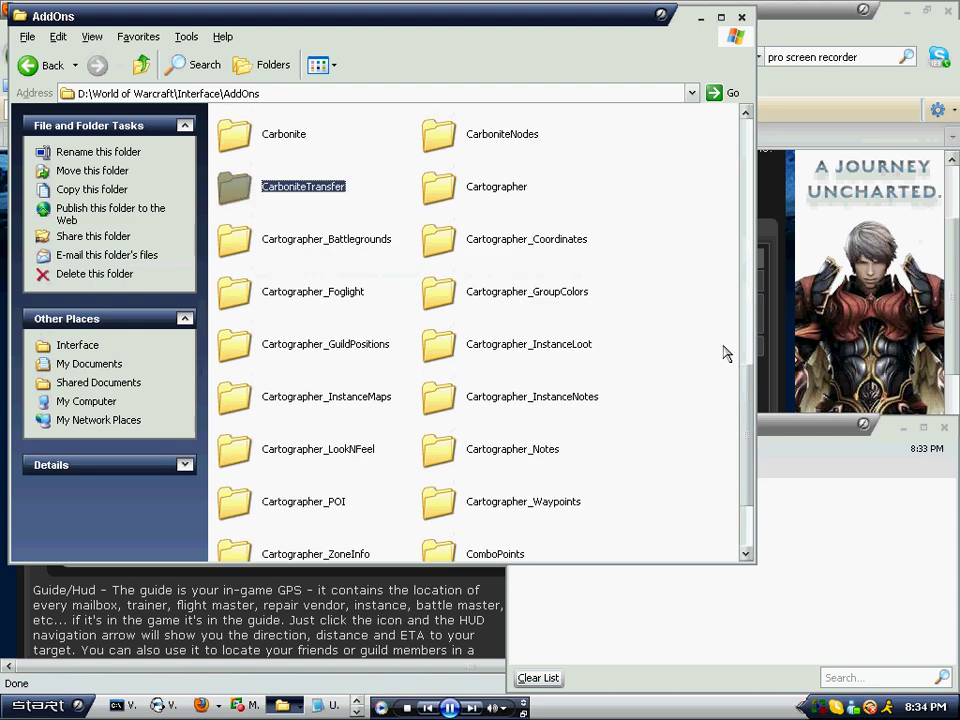
left_click(724, 349)
scroll(600, 318, "down", 2)
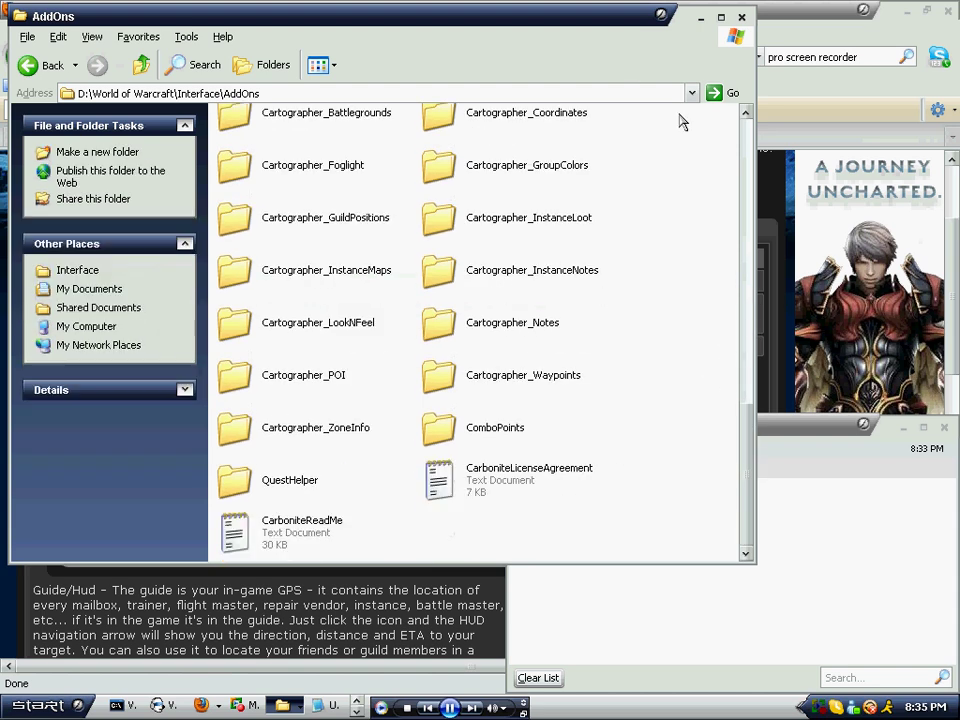
left_click(742, 18)
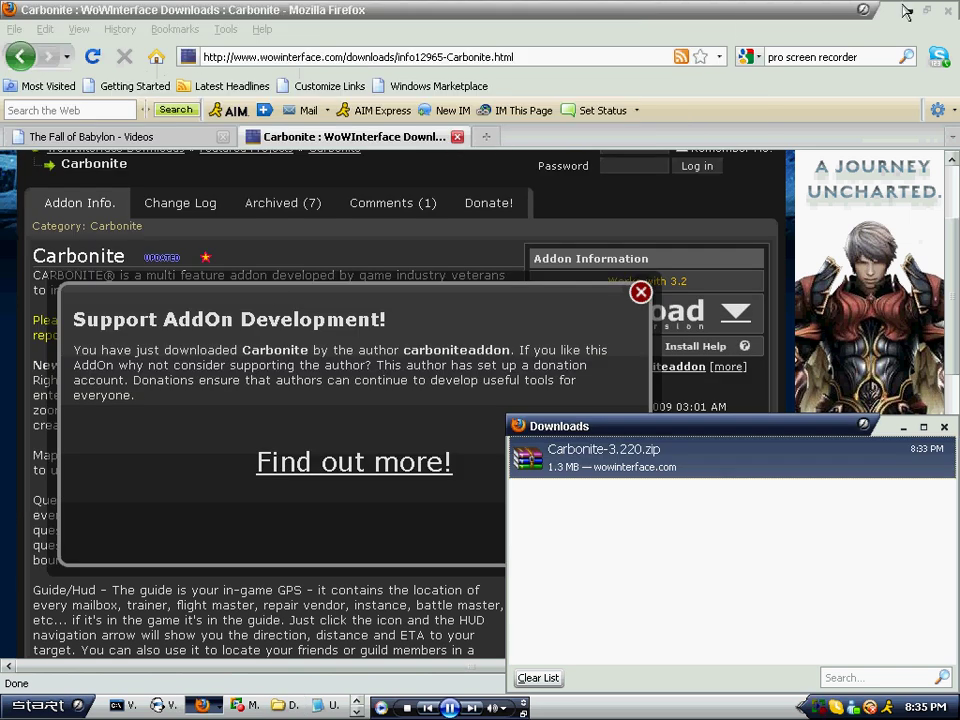
- Minimize Firefox, clear the Downloads list, close Notepad, and bring up World of Warcraft's AddOn List
key("alt+space")
key("n")
left_click(538, 678)
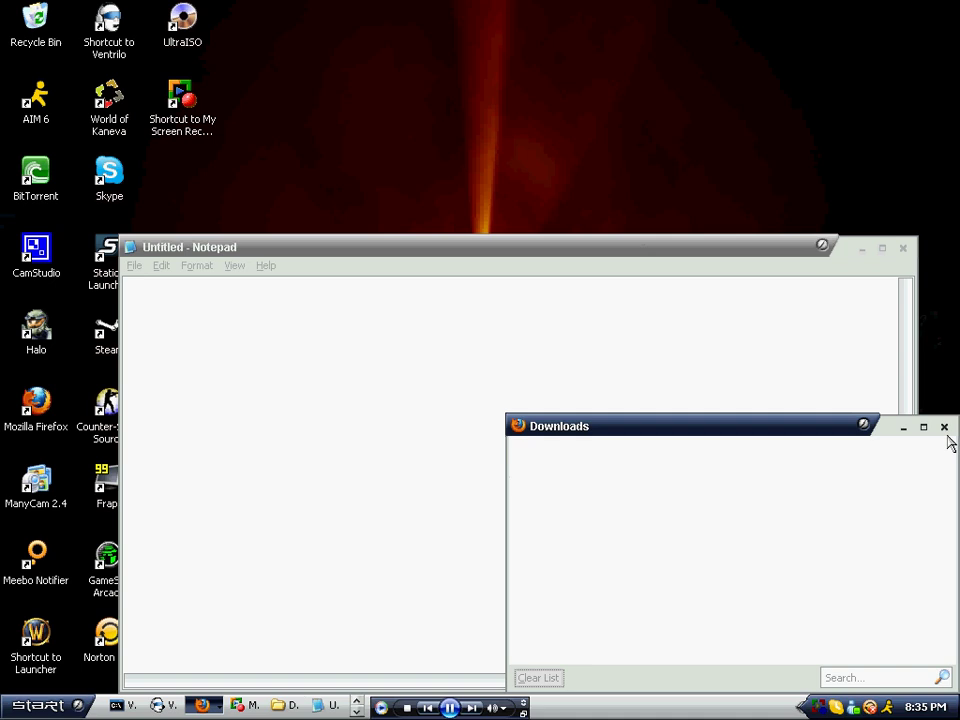
left_click(944, 427)
left_click(904, 248)
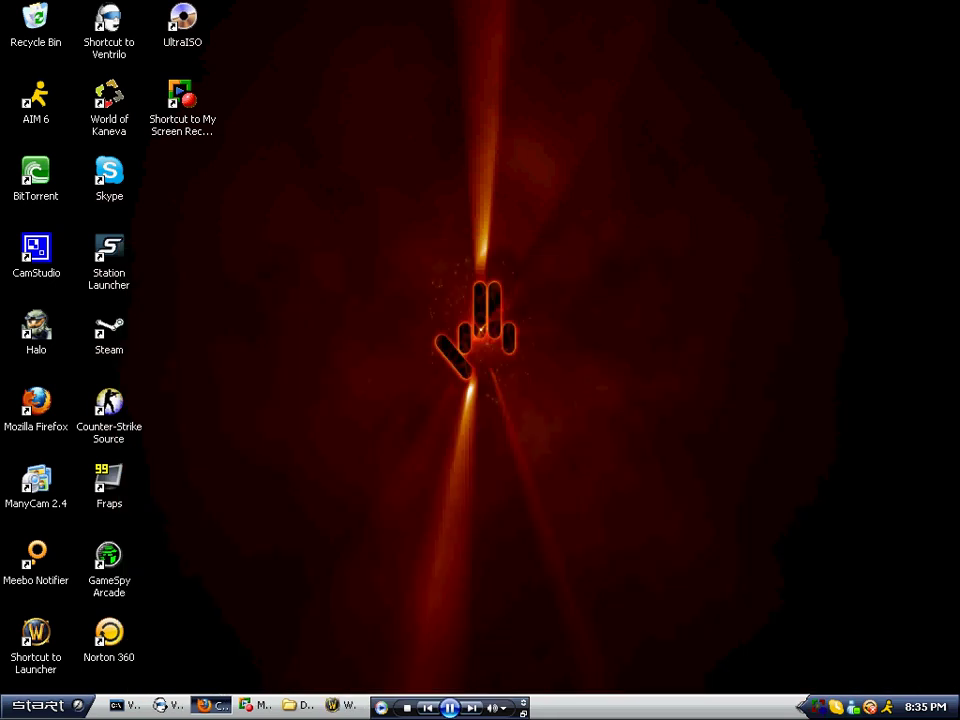
left_click(350, 708)
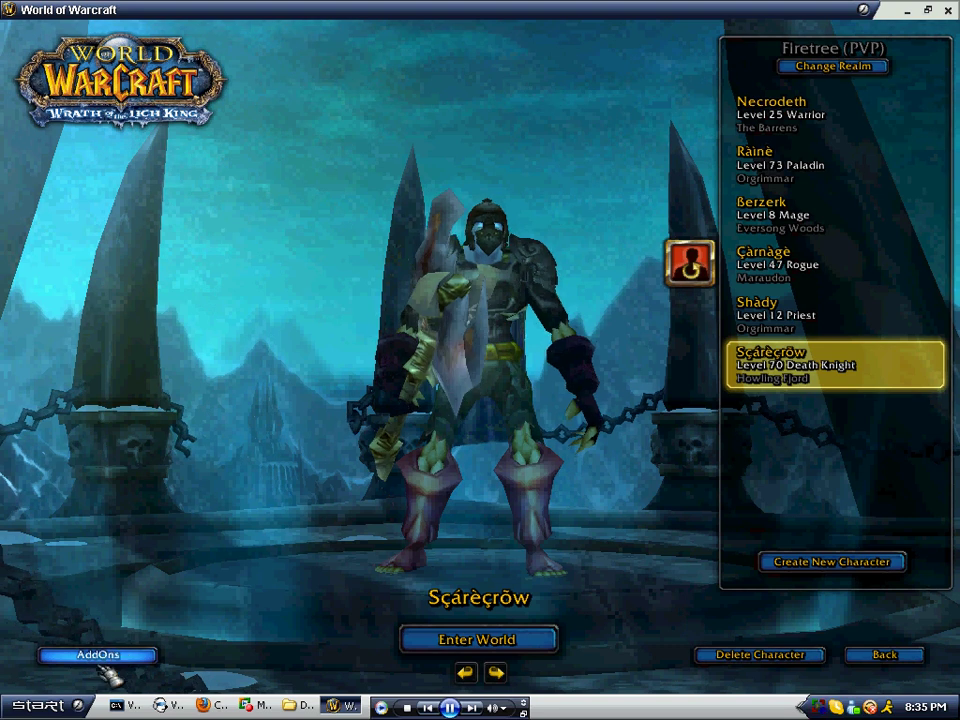
left_click(100, 657)
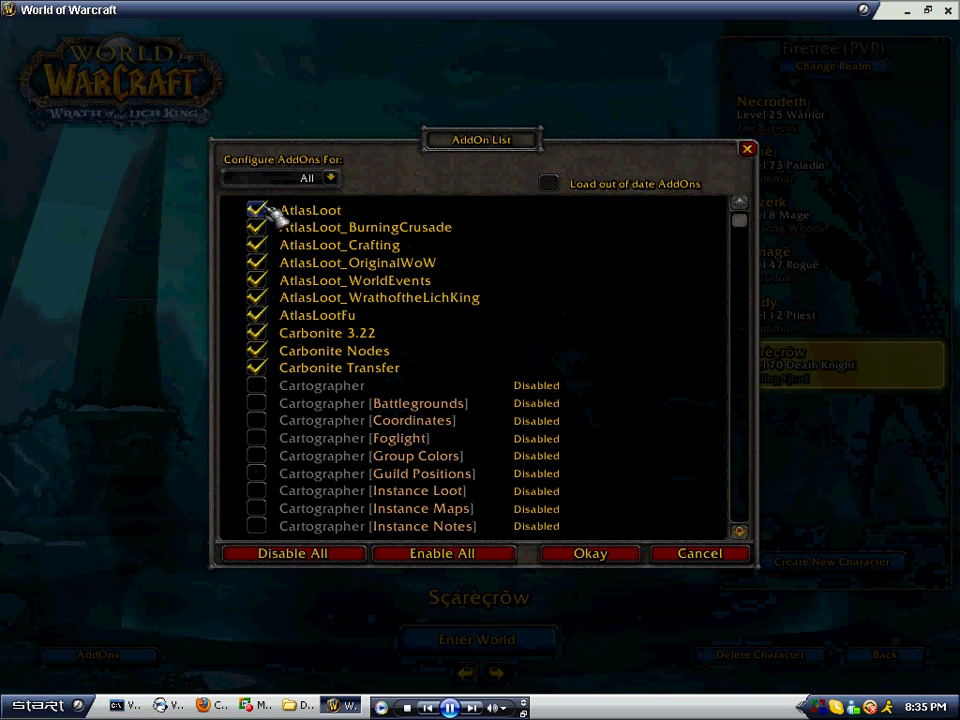
- Review the AddOn List, toggle Carbonite 3.22 off and back on, and confirm with Okay
scroll(381, 439, "down", 3)
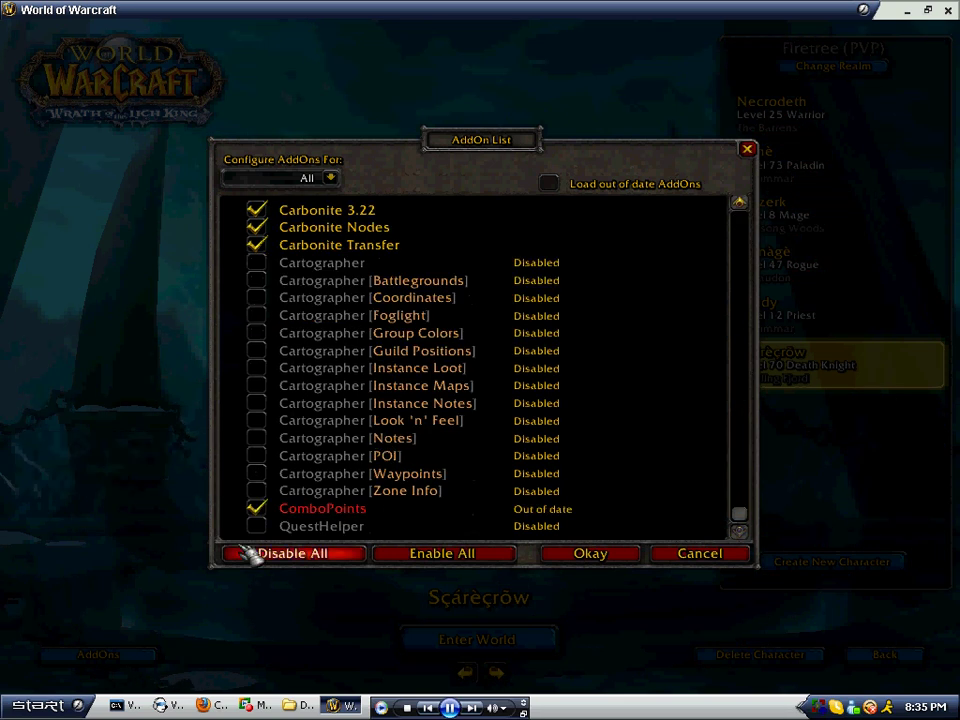
scroll(265, 510, "up", 3)
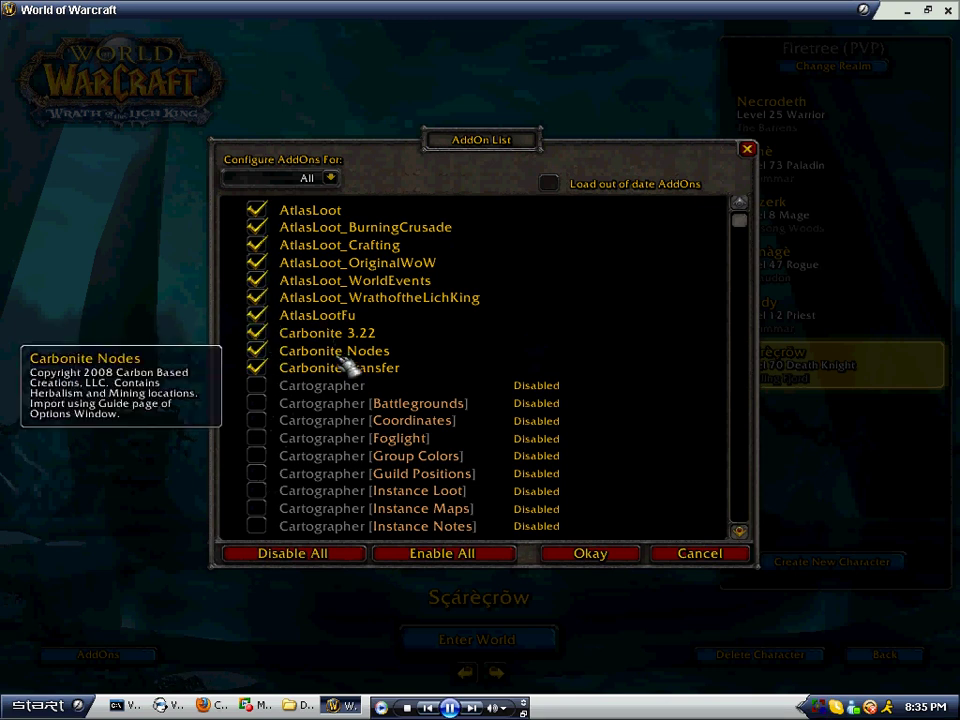
left_click(262, 334)
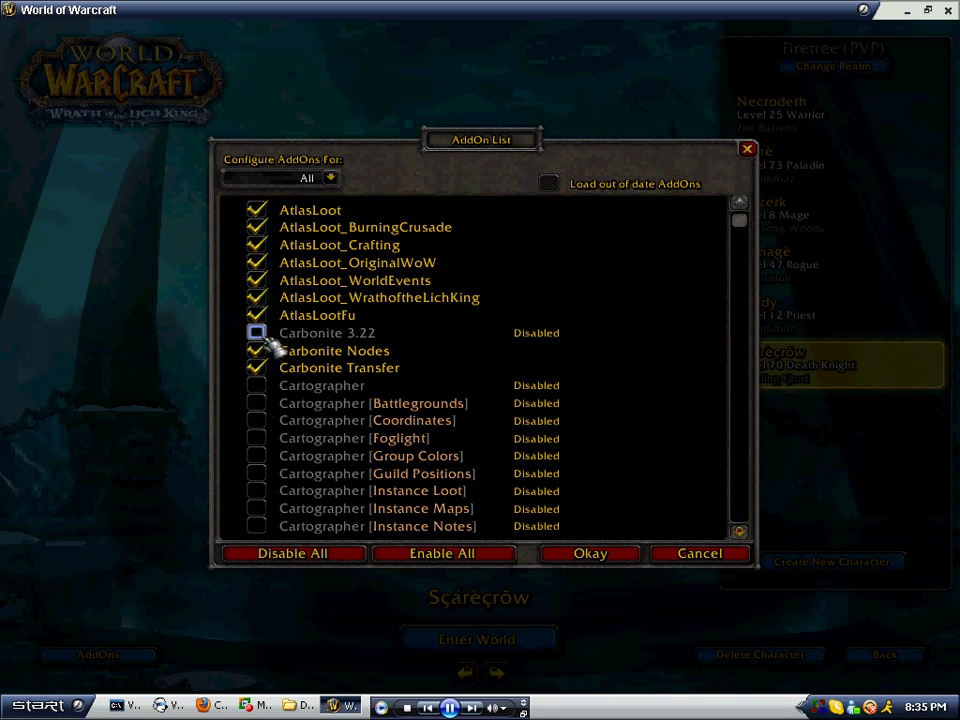
left_click(256, 334)
left_click(598, 555)
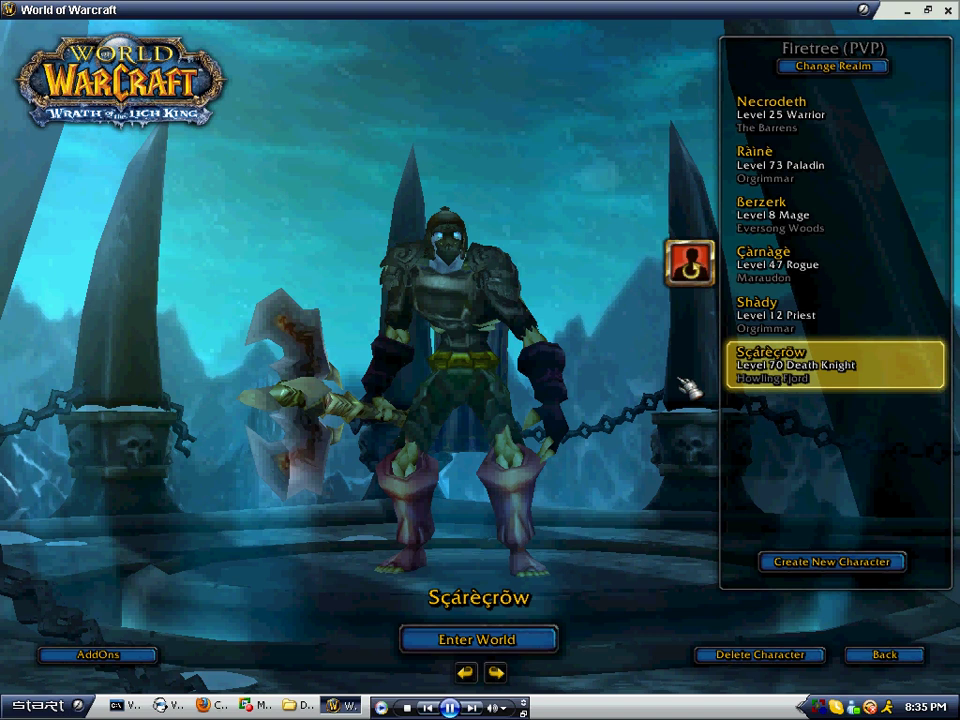
- Enter the world as the level 70 Death Knight and swing the camera toward the character
left_click(525, 630)
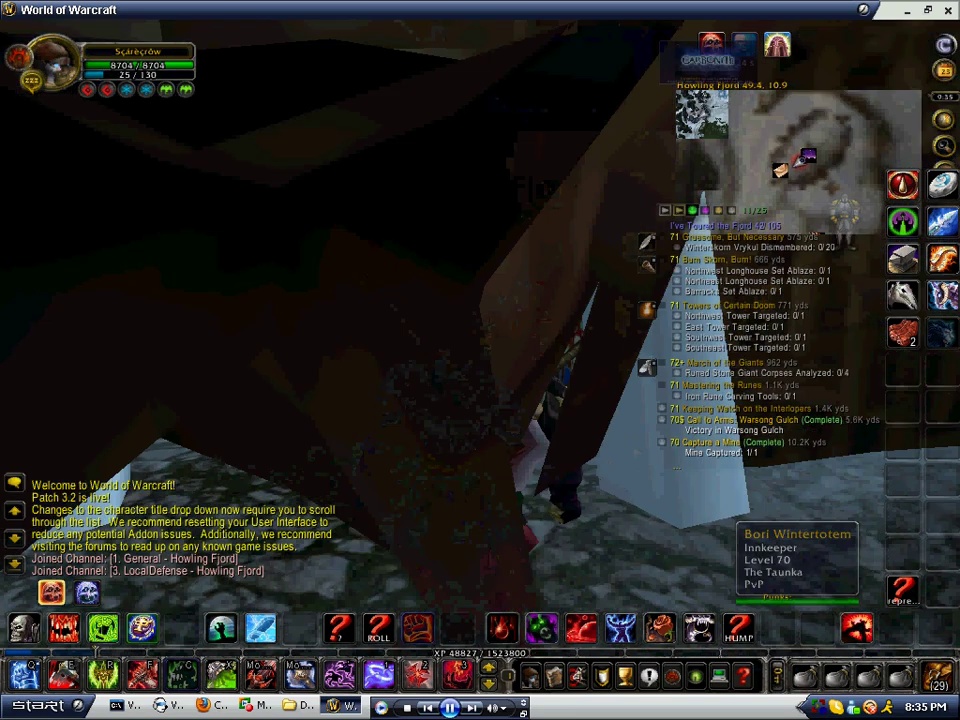
left_click_drag(628, 357, 628, 357)
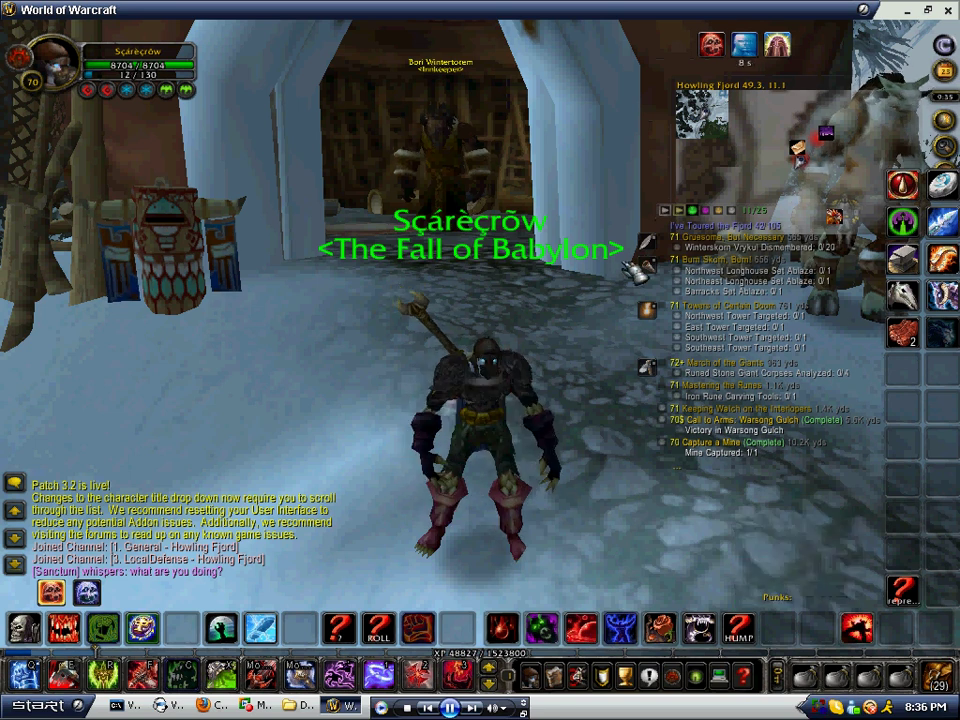
- Open the world map, zoom out from Northrend to the whole world, and pan upward
key("m")
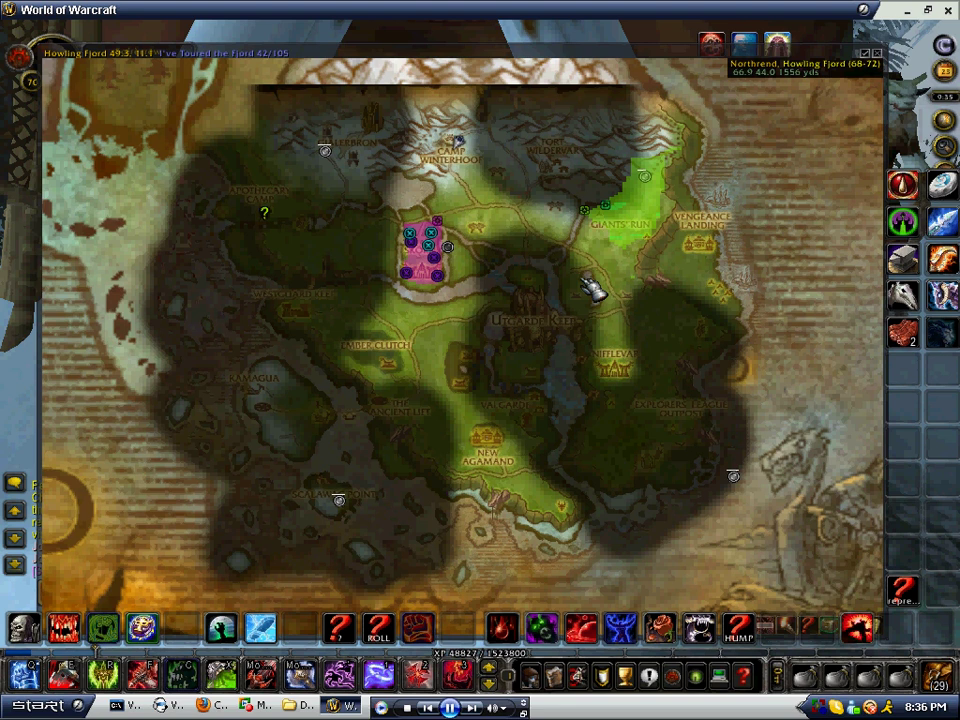
right_click(515, 195)
right_click(400, 290)
right_click(293, 375)
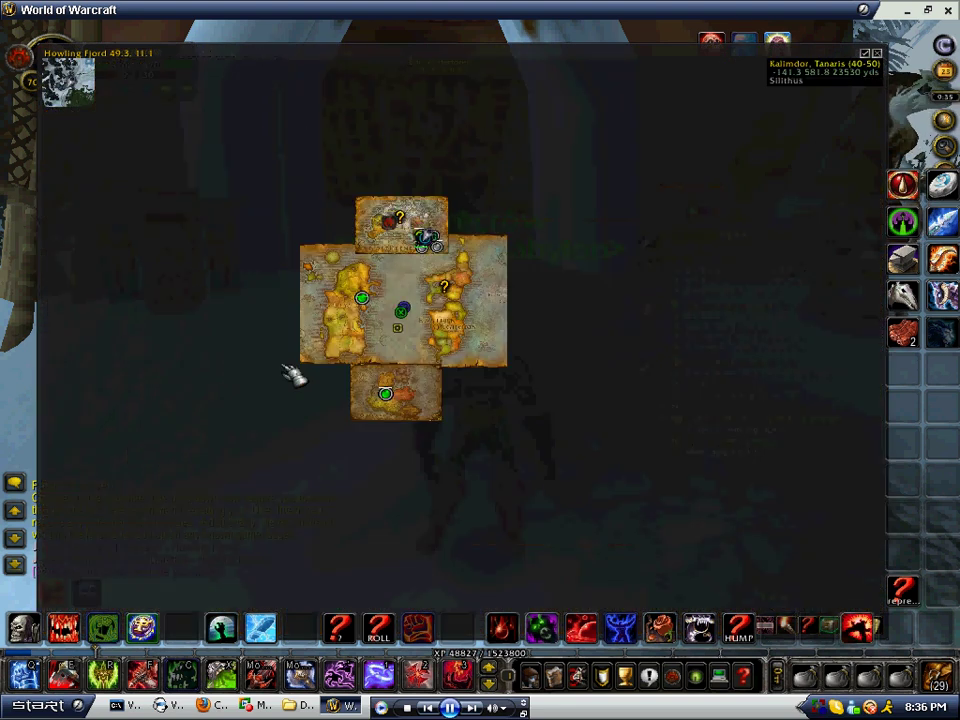
scroll(476, 413, "up", 5)
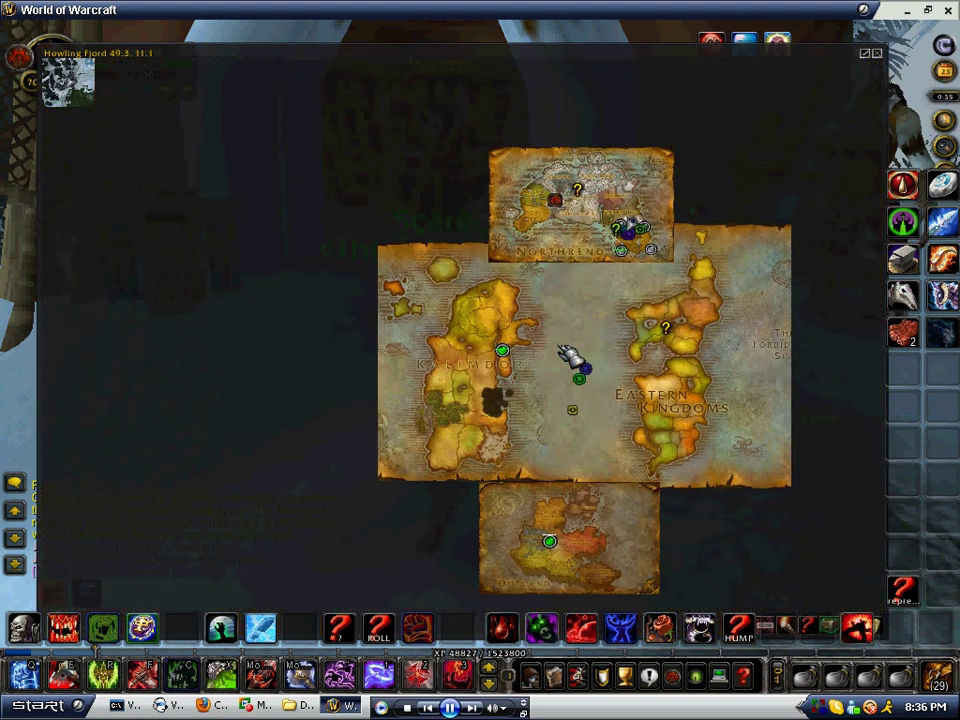
left_click_drag(538, 368, 470, 282)
- Zoom the map into Orgrimmar's Valley of Strength over Durotar
mouse_move(538, 530)
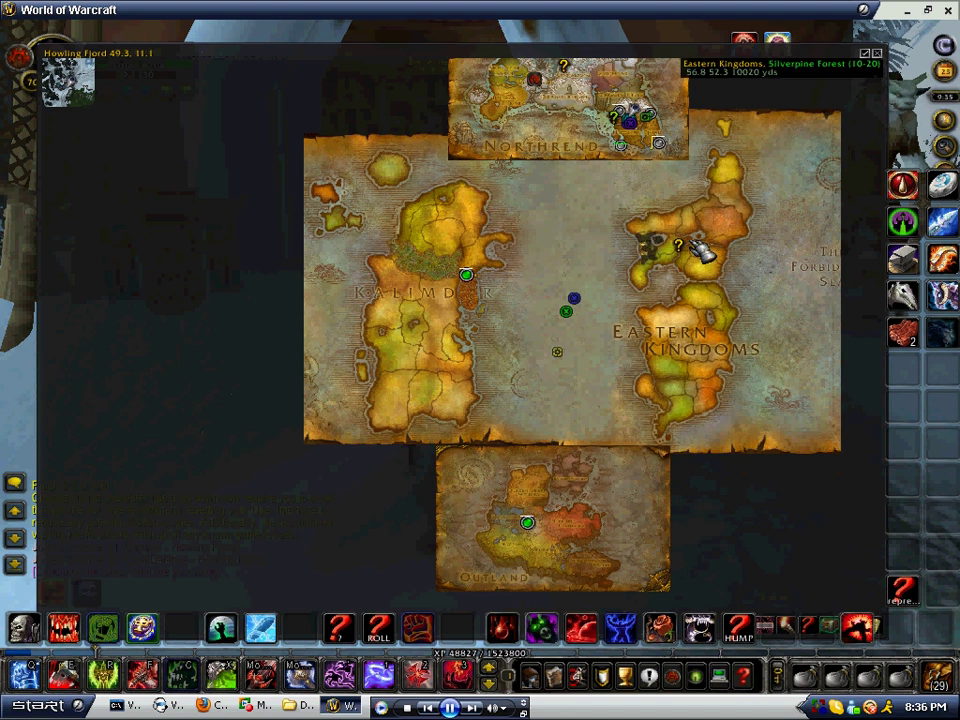
scroll(557, 311, "up", 2)
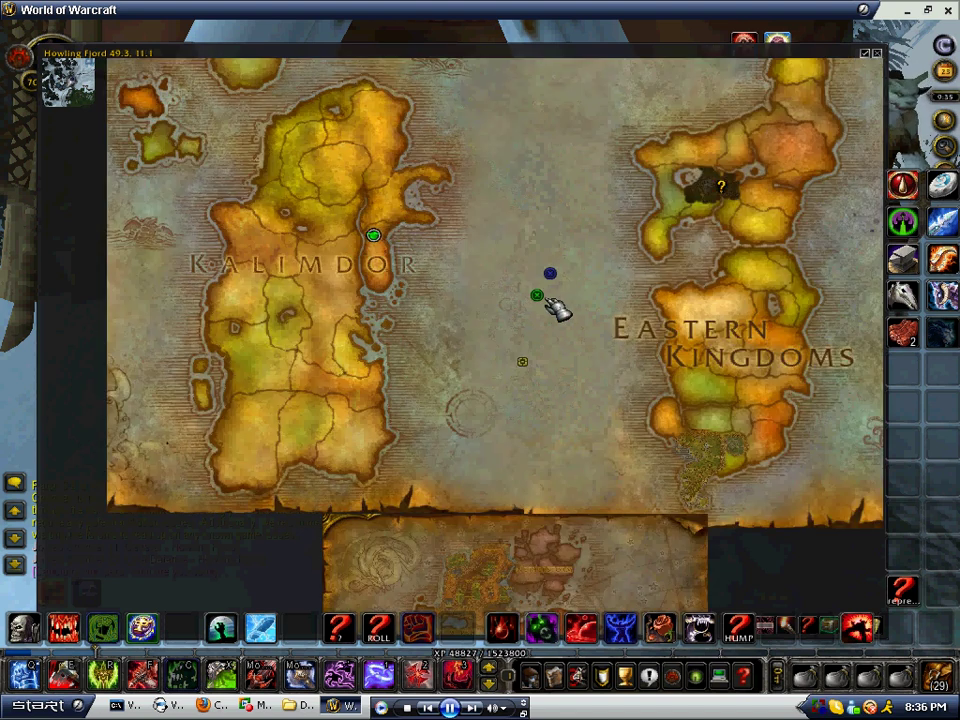
scroll(536, 225, "down", 3)
scroll(515, 265, "up", 3)
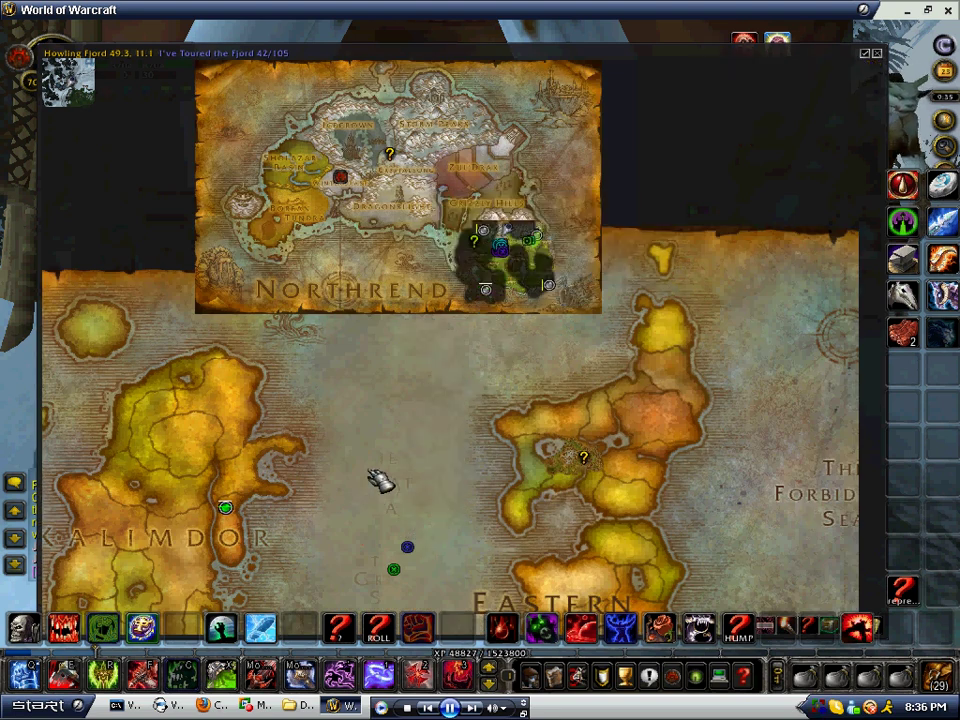
scroll(504, 266, "up", 4)
scroll(536, 300, "up", 5)
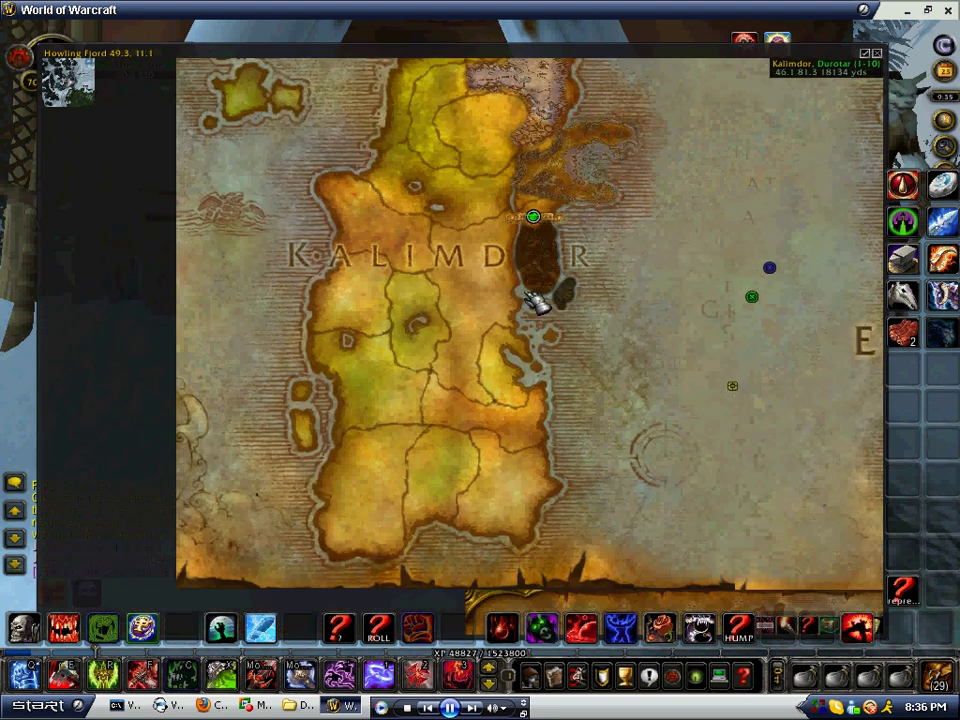
scroll(527, 313, "up", 5)
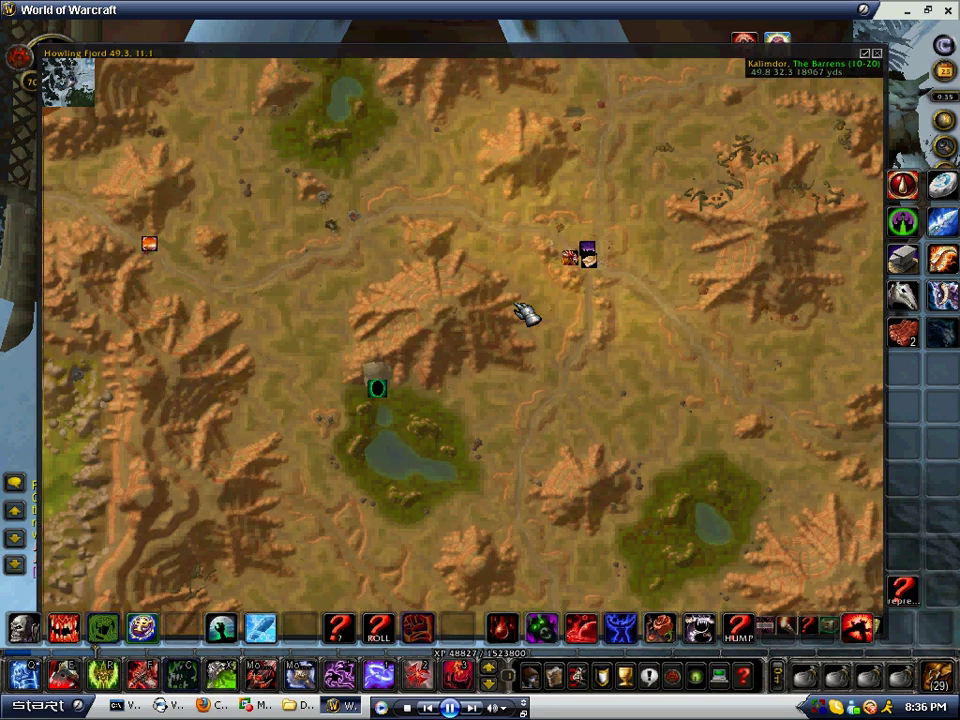
- Zoom back out from Orgrimmar to the whole-world continents view
scroll(536, 257, "down", 5)
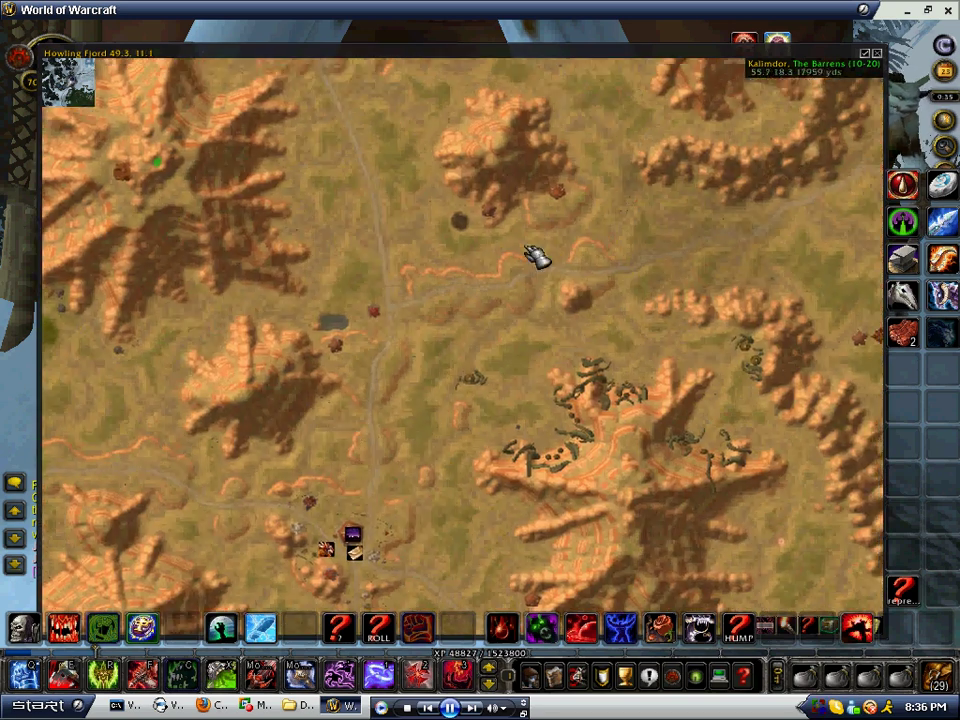
scroll(430, 350, "down", 2)
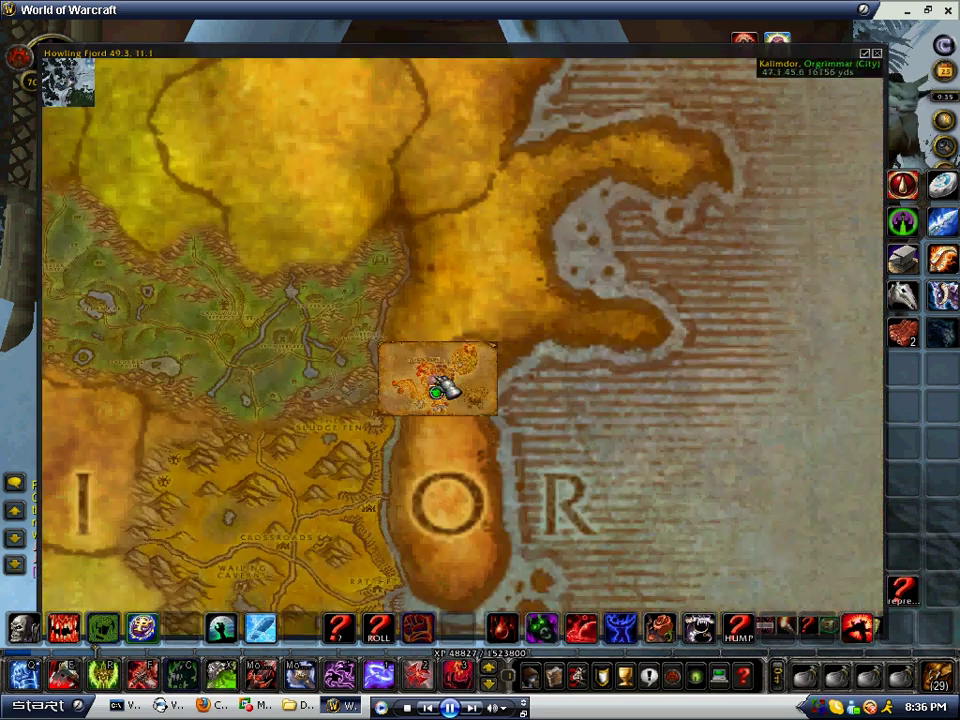
scroll(440, 396, "up", 4)
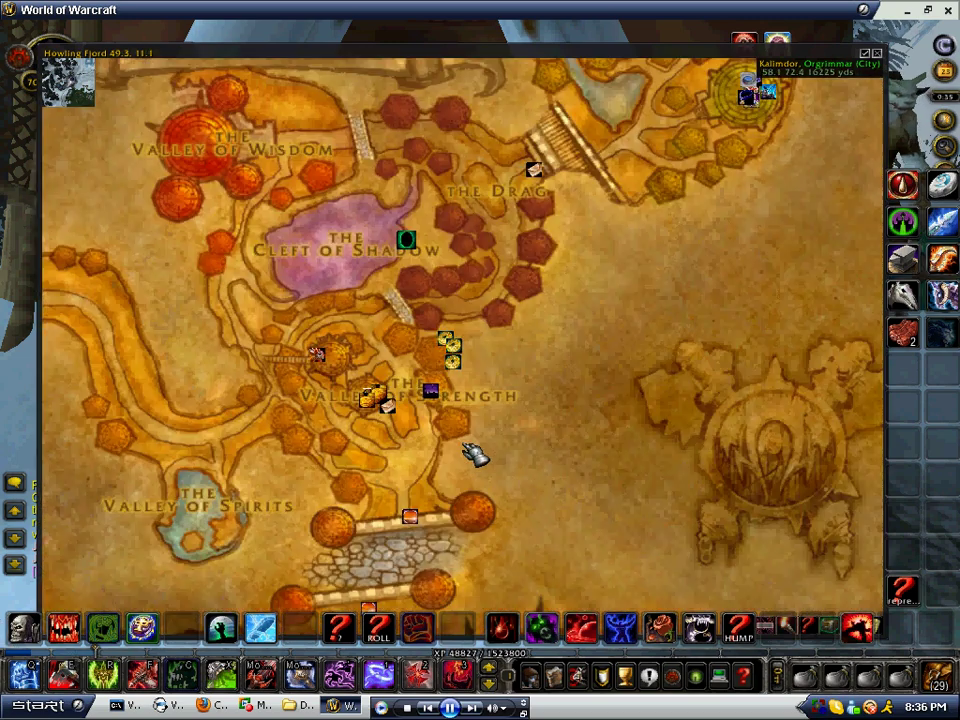
scroll(412, 480, "down", 3)
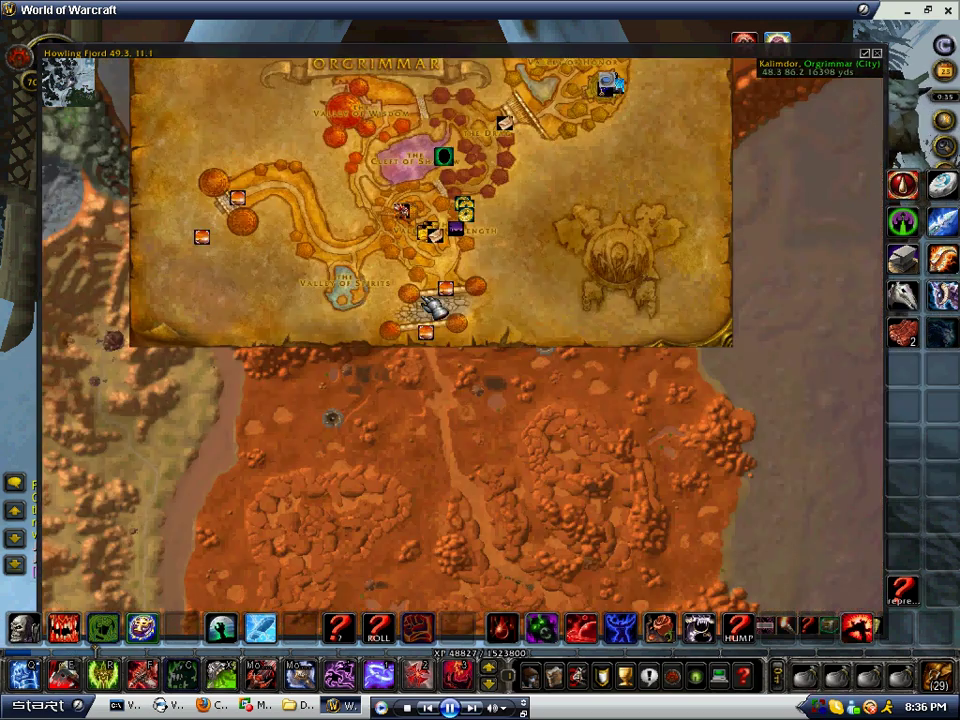
scroll(432, 294, "down", 2)
scroll(412, 286, "up", 4)
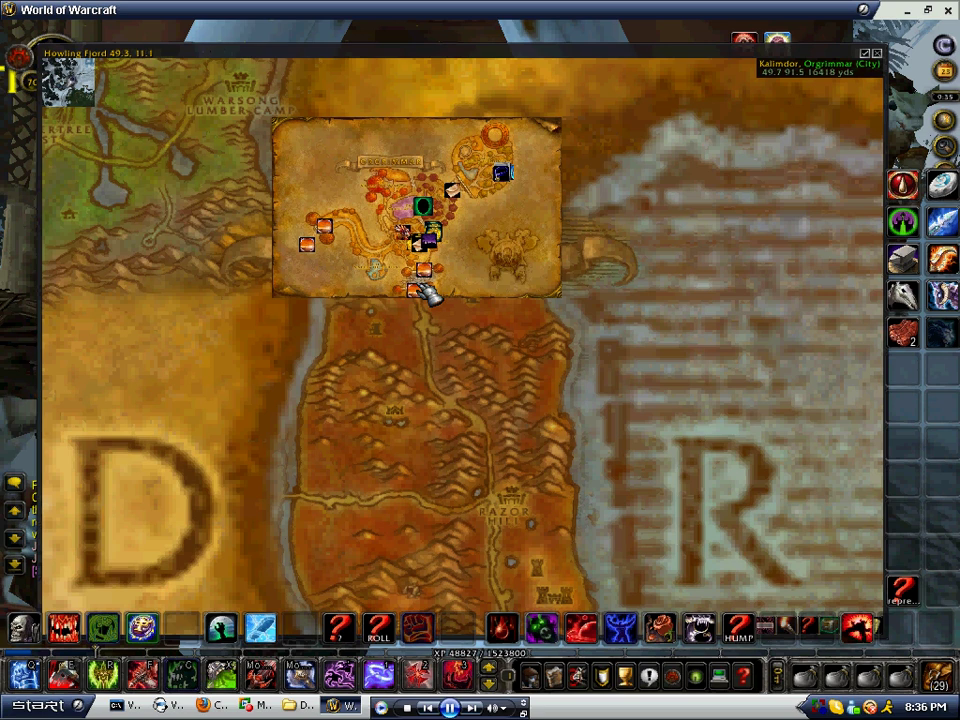
scroll(466, 270, "up", 4)
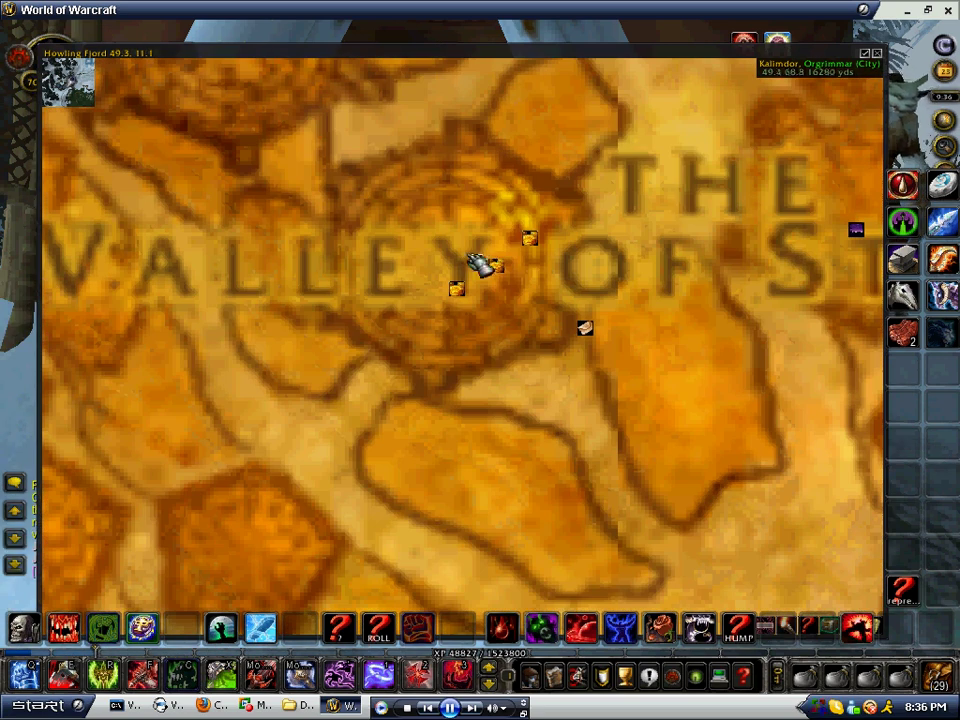
scroll(482, 265, "down", 5)
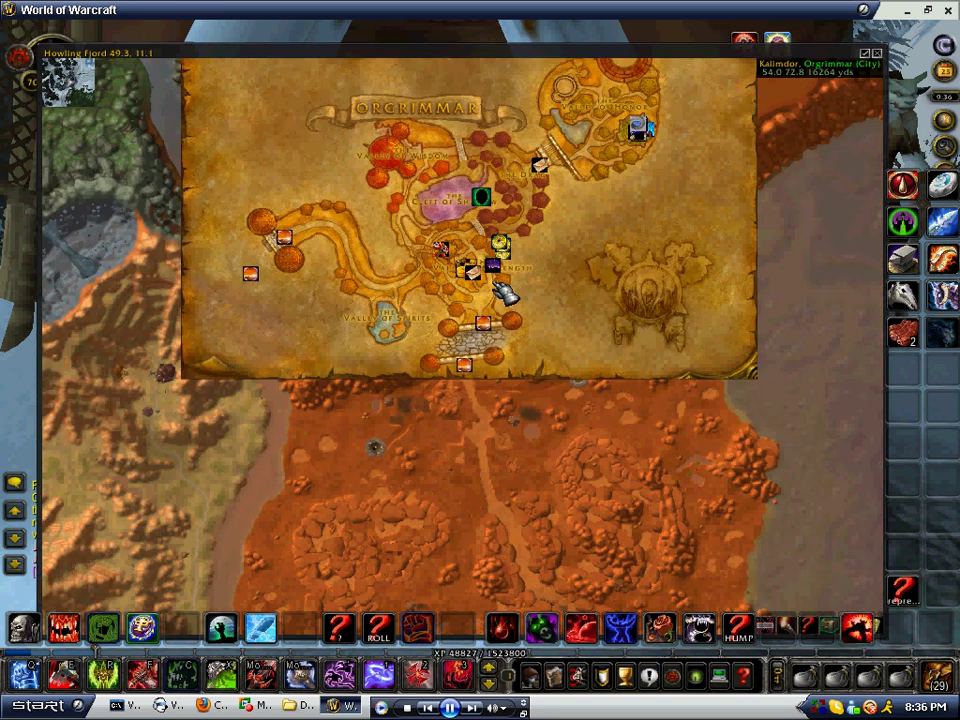
scroll(507, 292, "down", 5)
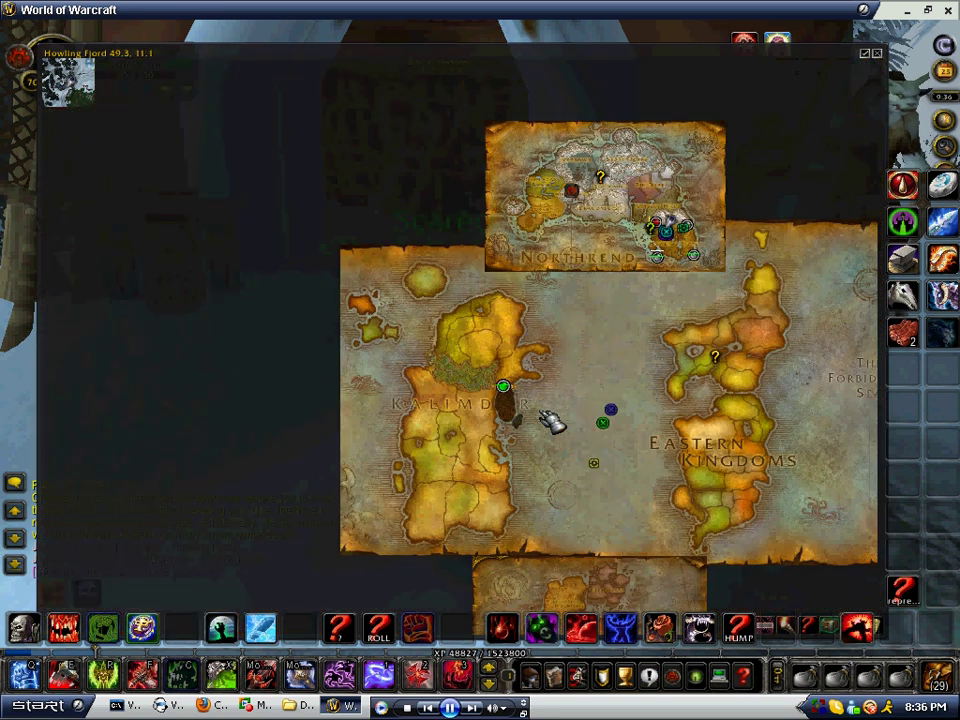
- Pan the map to bring Outland into view below the main continents
left_click_drag(552, 420, 414, 96)
scroll(568, 335, "up", 2)
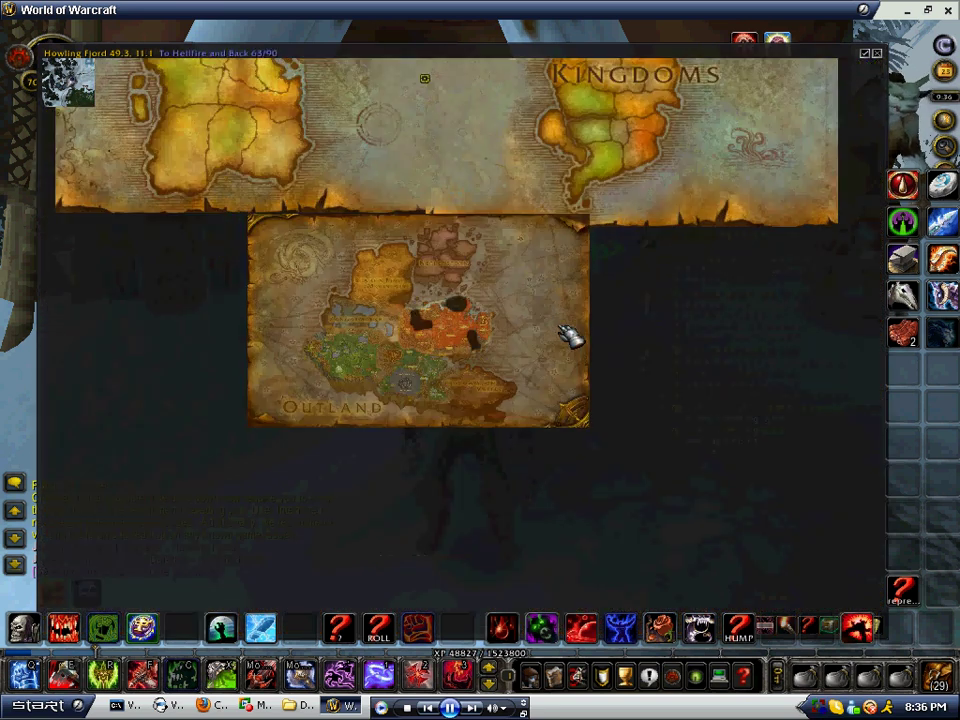
scroll(454, 313, "up", 2)
scroll(626, 251, "down", 1)
scroll(561, 268, "up", 1)
scroll(550, 268, "down", 2)
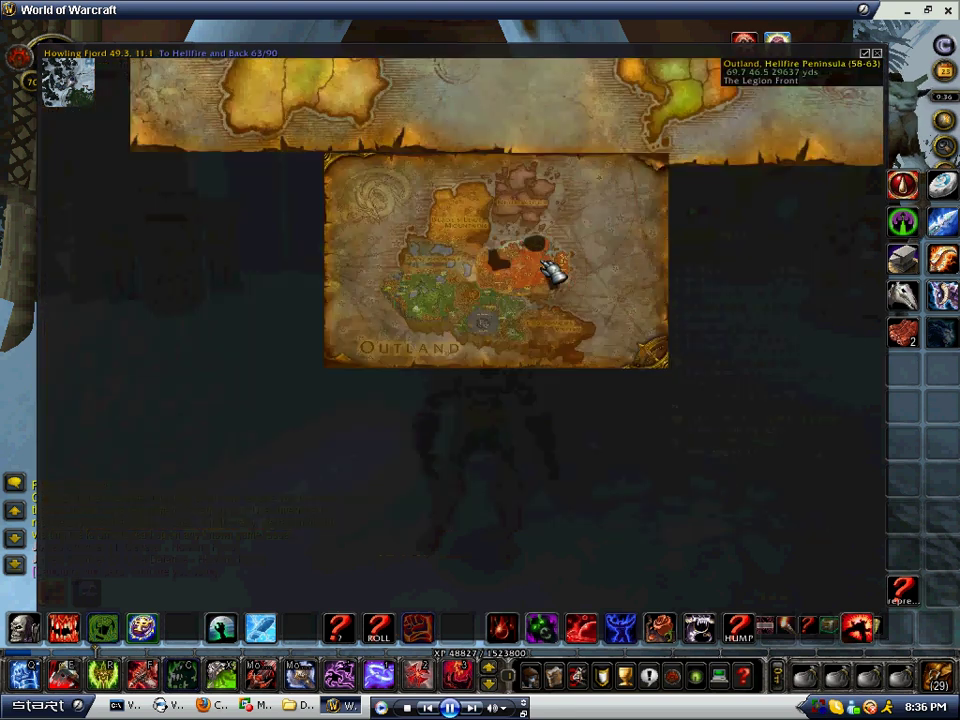
scroll(553, 268, "down", 1)
- Pan back to Kalimdor, Eastern Kingdoms and Northrend, then zoom into Howling Fjord
left_click_drag(493, 150, 408, 395)
left_click_drag(384, 261, 450, 343)
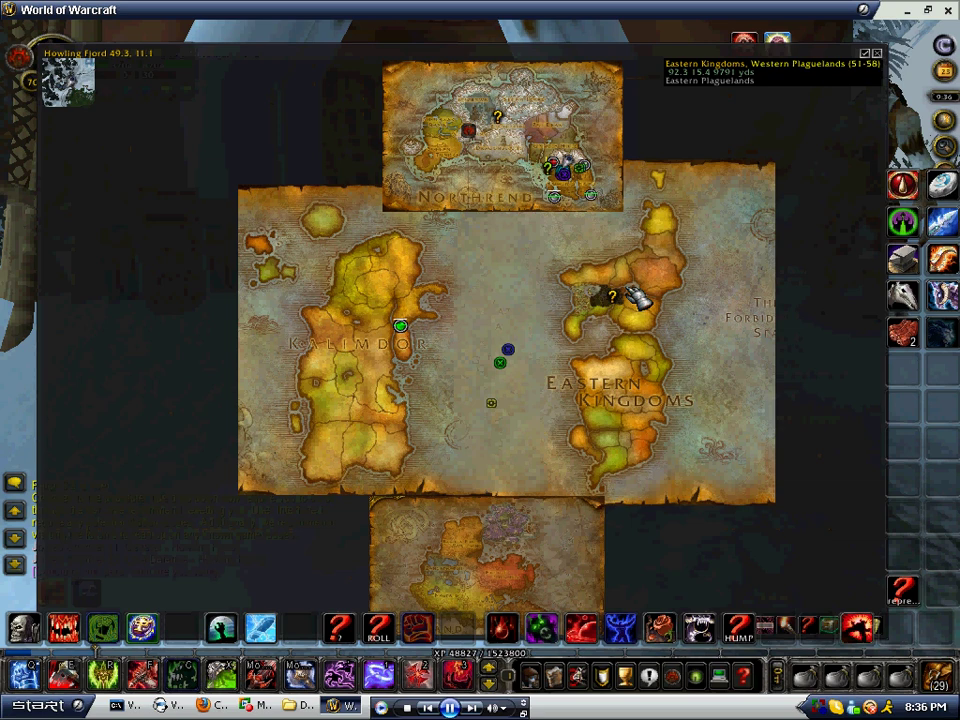
scroll(626, 294, "up", 1)
scroll(574, 377, "down", 2)
scroll(372, 368, "up", 1)
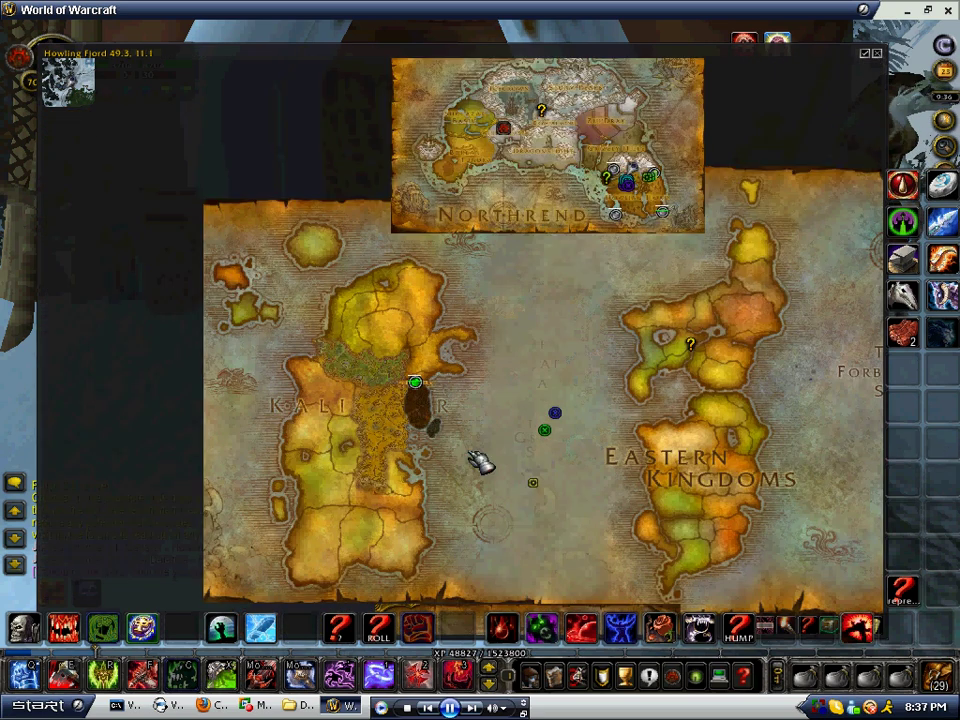
scroll(459, 450, "down", 1)
scroll(516, 392, "up", 1)
scroll(510, 396, "up", 1)
scroll(493, 405, "up", 4)
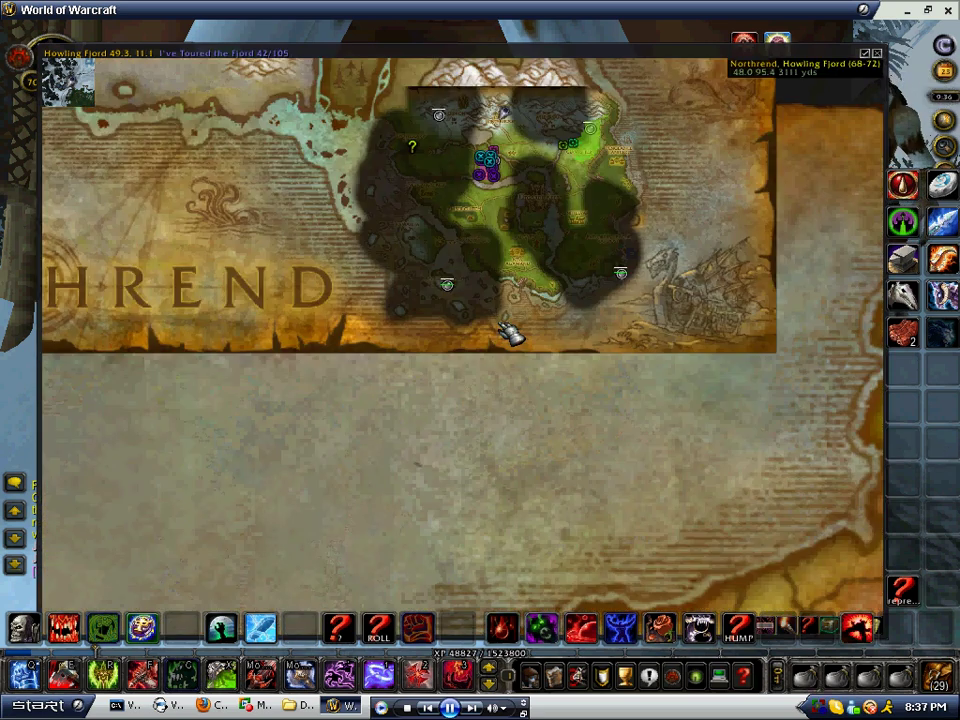
- Zoom around Howling Fjord and pan north toward the Grizzly Hills connection
scroll(493, 443, "up", 3)
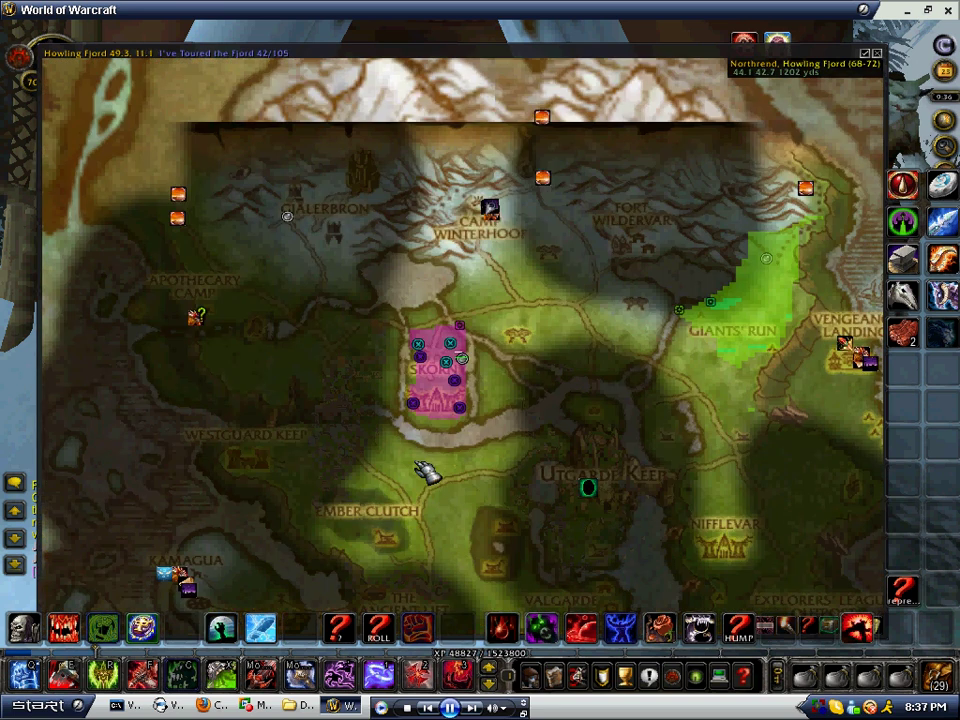
scroll(455, 295, "up", 3)
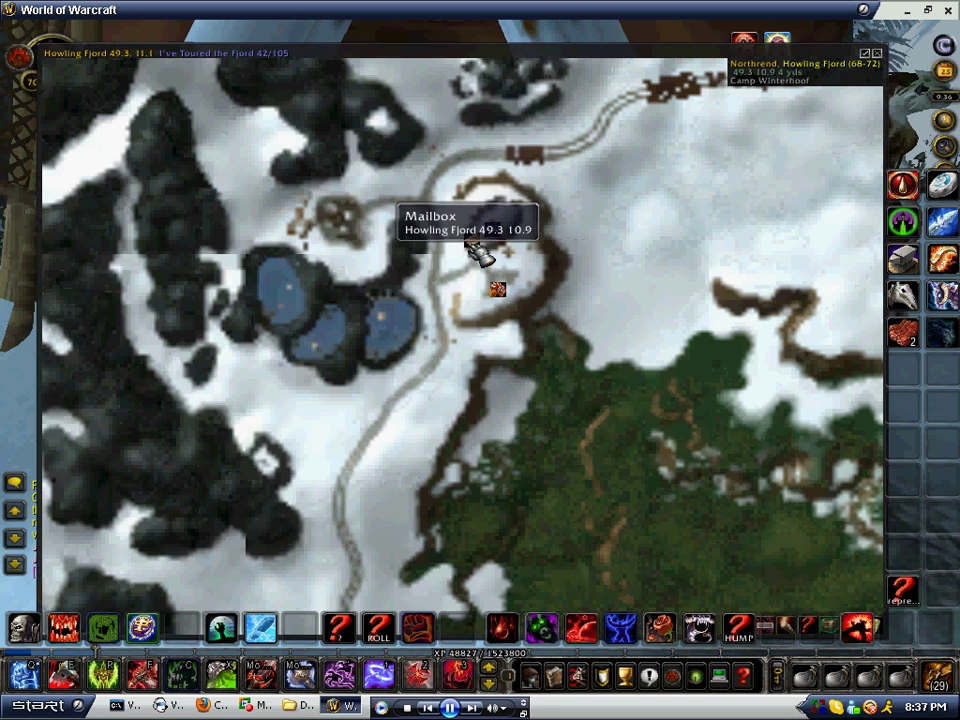
scroll(478, 255, "down", 4)
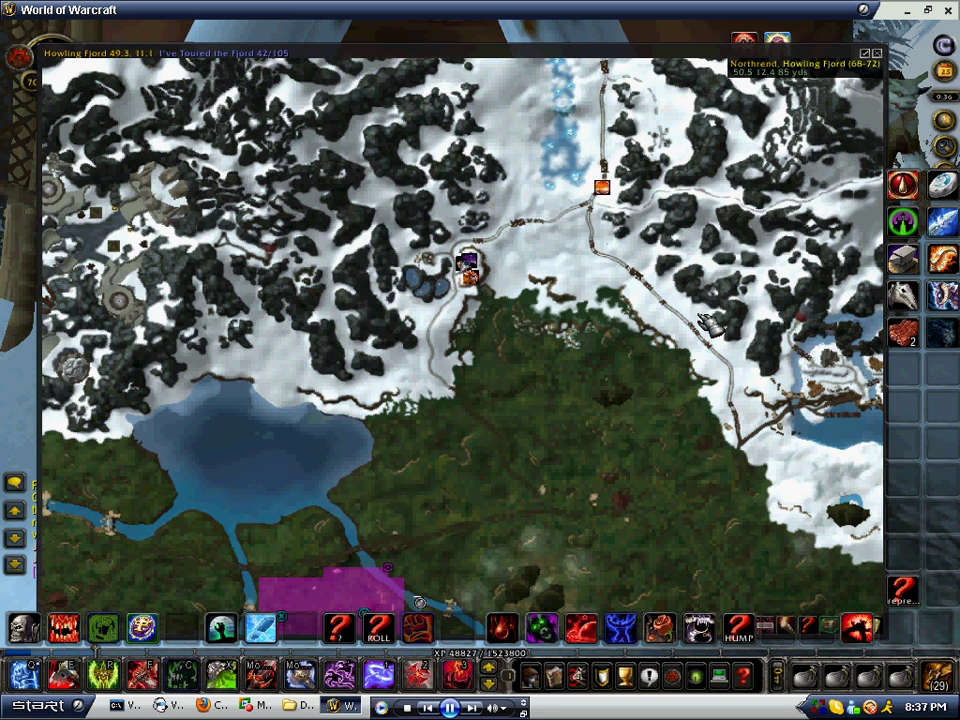
left_click_drag(575, 283, 495, 468)
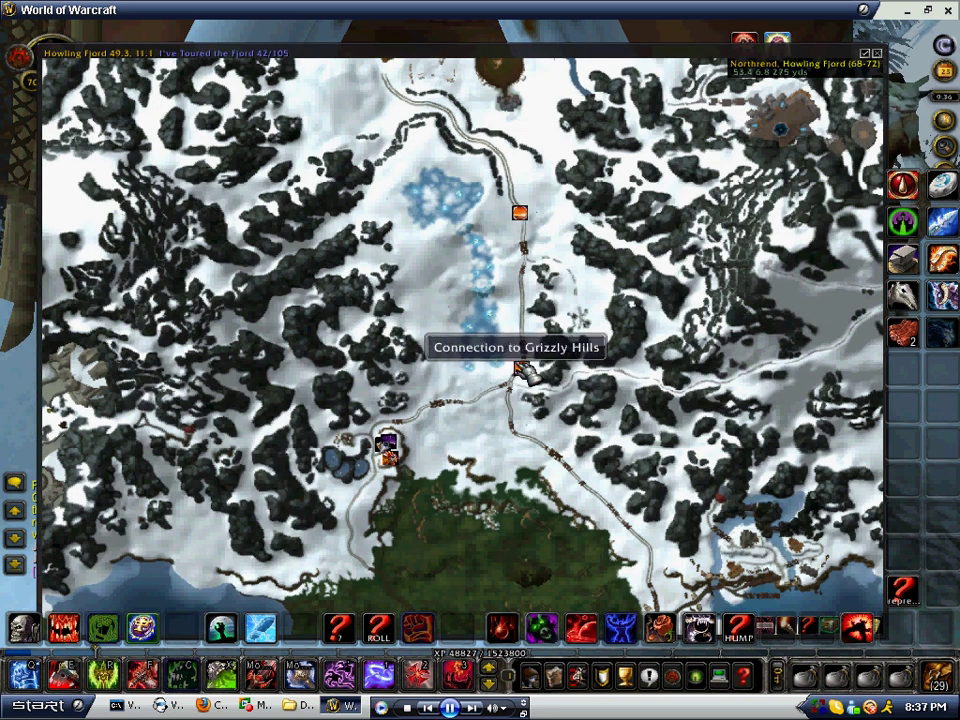
scroll(537, 365, "down", 1)
scroll(537, 365, "down", 1)
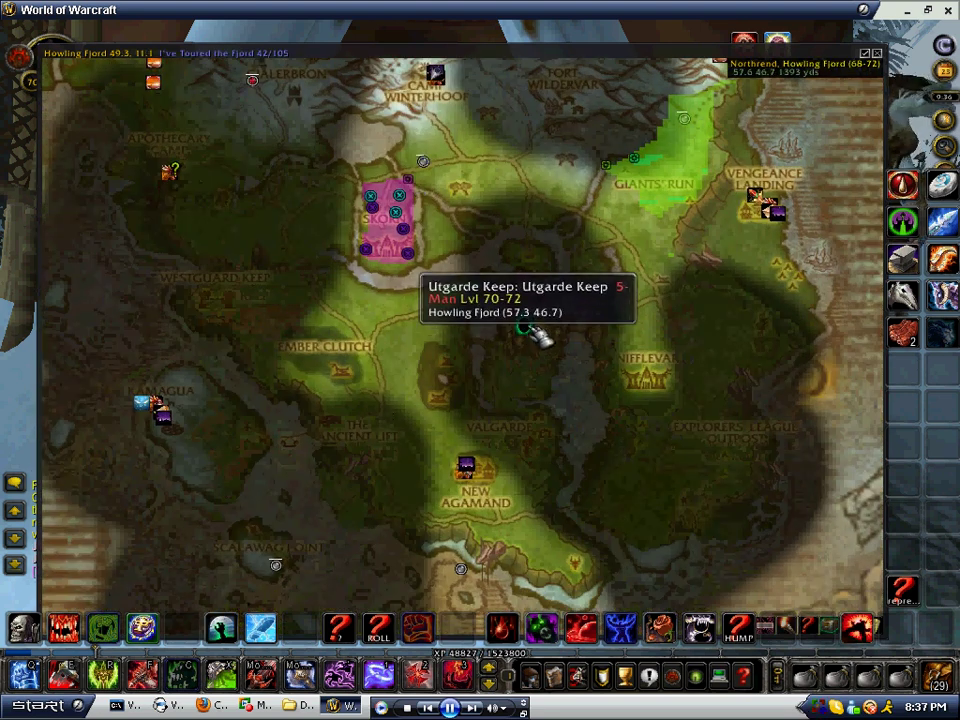
scroll(540, 337, "up", 3)
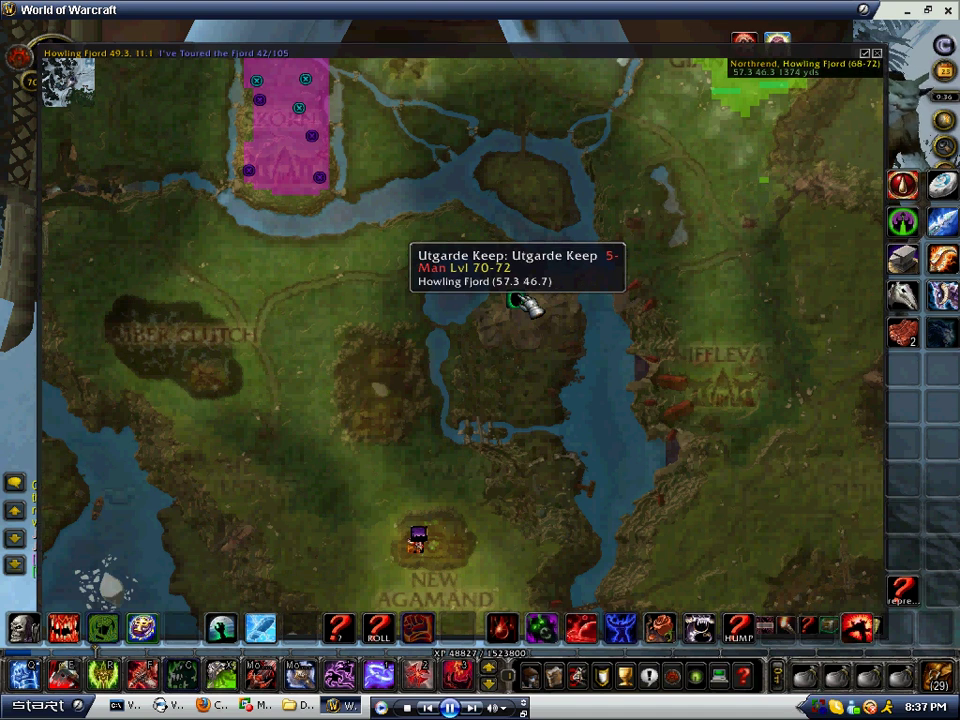
scroll(313, 265, "up", 3)
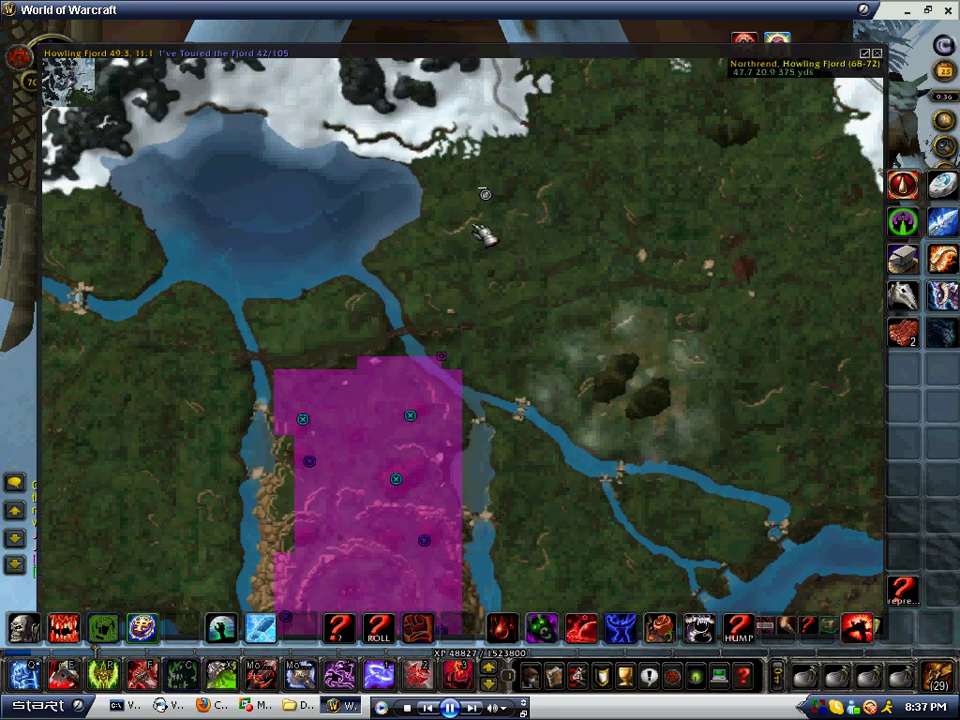
- Centre and zoom on the Skorn quest area for Gruesome, But Necessary and Towers of Certain Doom
left_click_drag(160, 348, 232, 200)
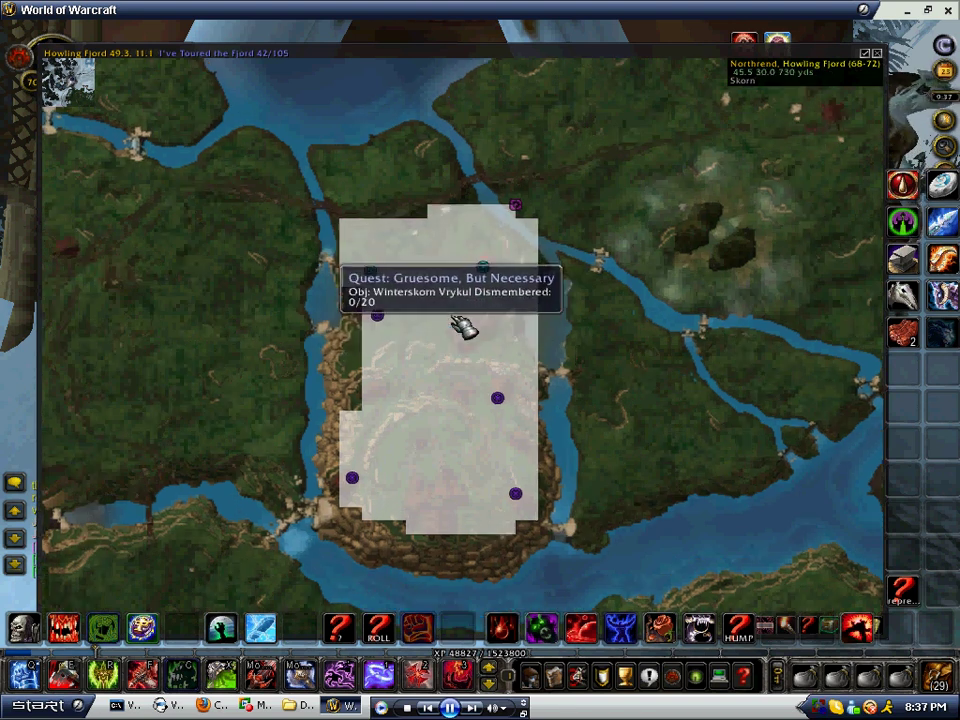
scroll(460, 326, "up", 2)
scroll(410, 328, "down", 4)
scroll(410, 328, "up", 1)
scroll(476, 285, "up", 1)
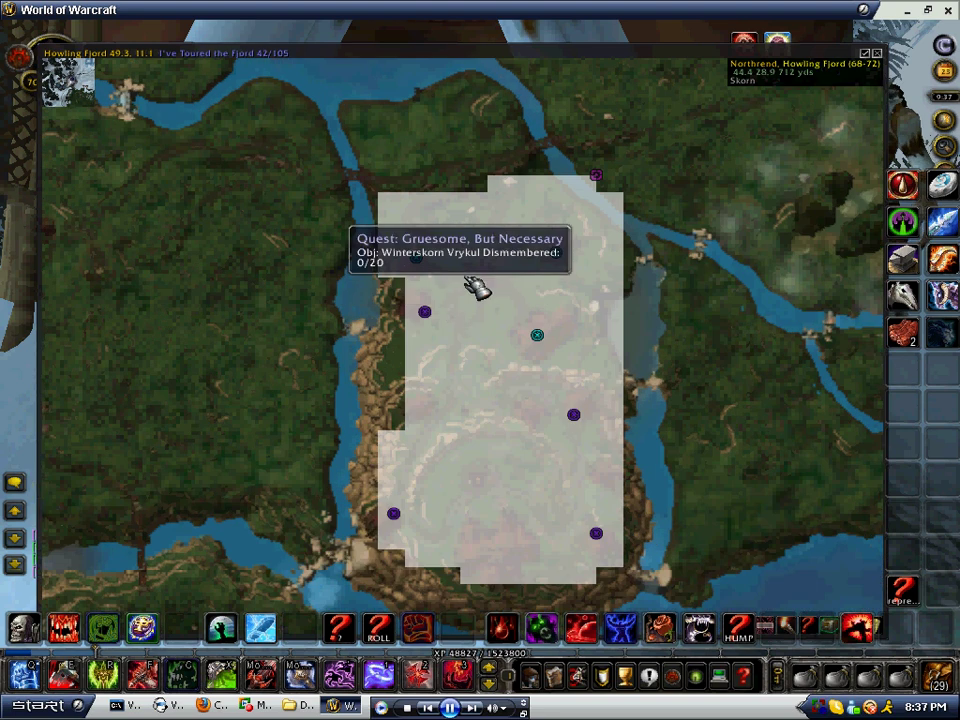
scroll(488, 277, "down", 2)
scroll(490, 277, "up", 2)
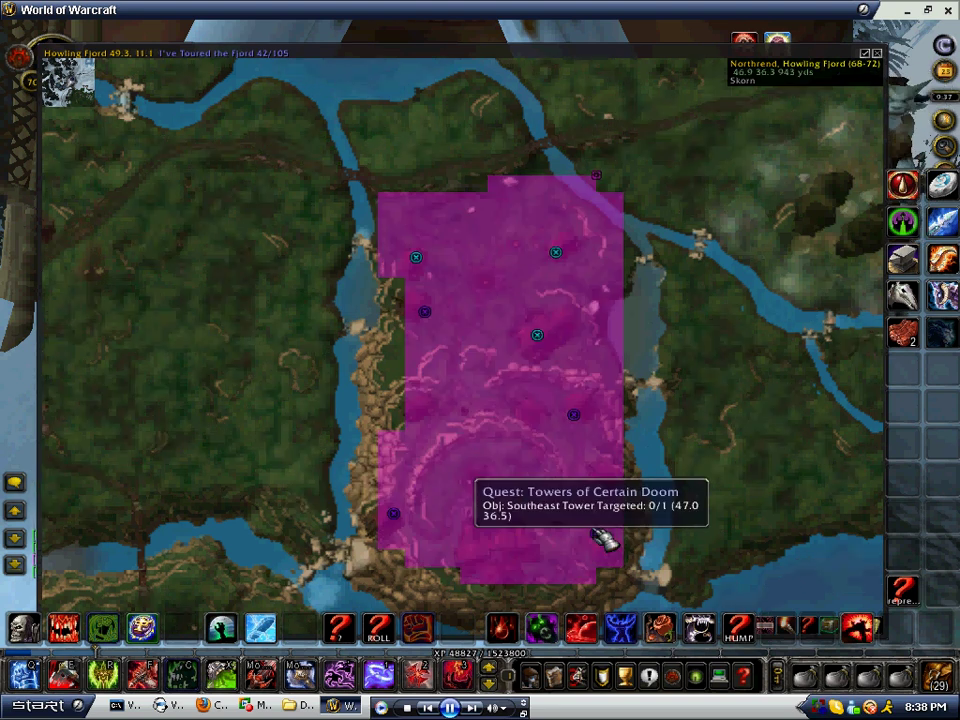
scroll(510, 218, "down", 3)
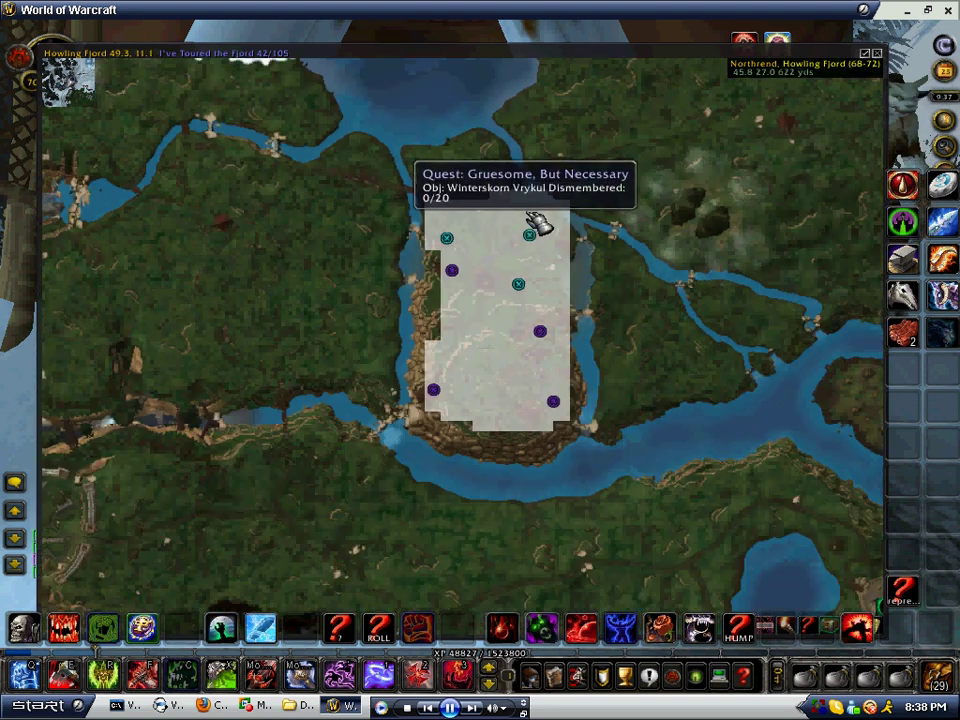
scroll(566, 212, "up", 2)
scroll(240, 170, "down", 3)
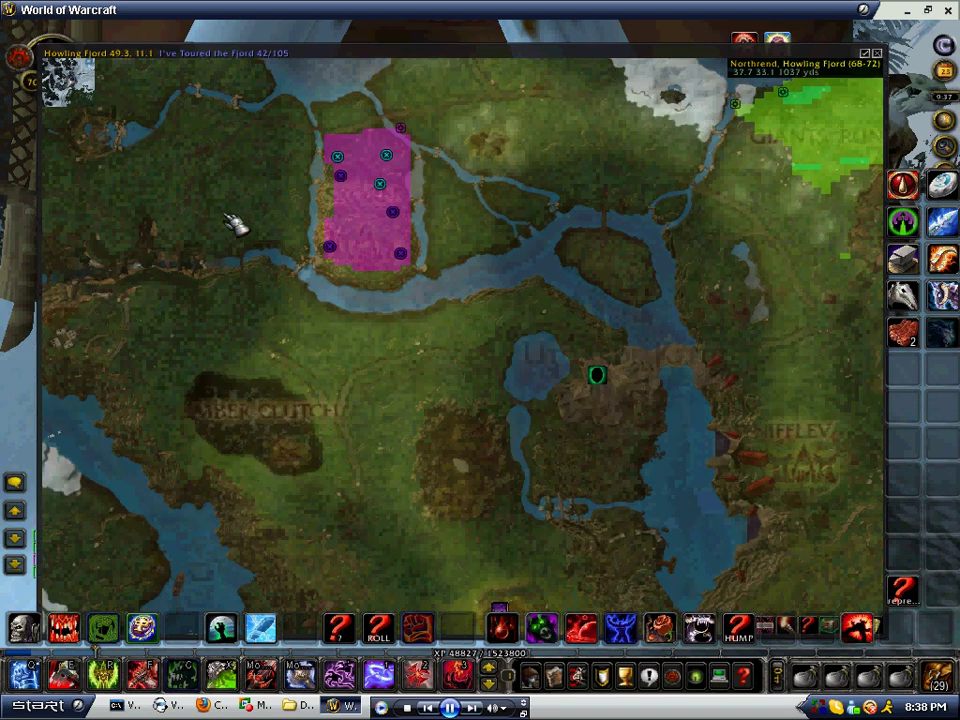
- Zoom the map out to the whole world, close it, and reopen it
scroll(232, 238, "down", 3)
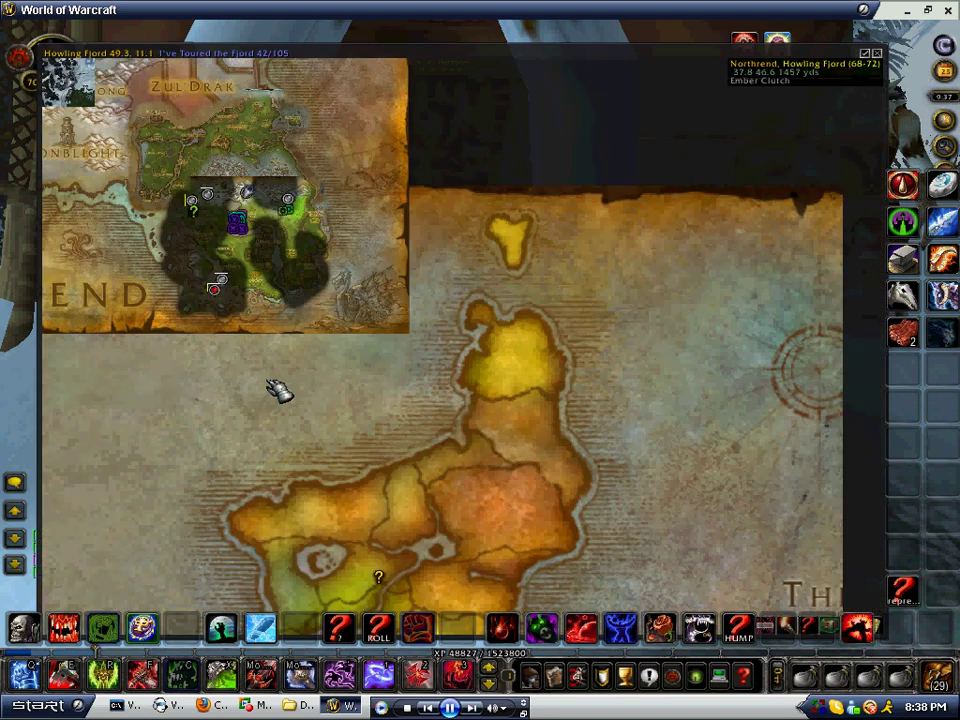
scroll(313, 463, "down", 2)
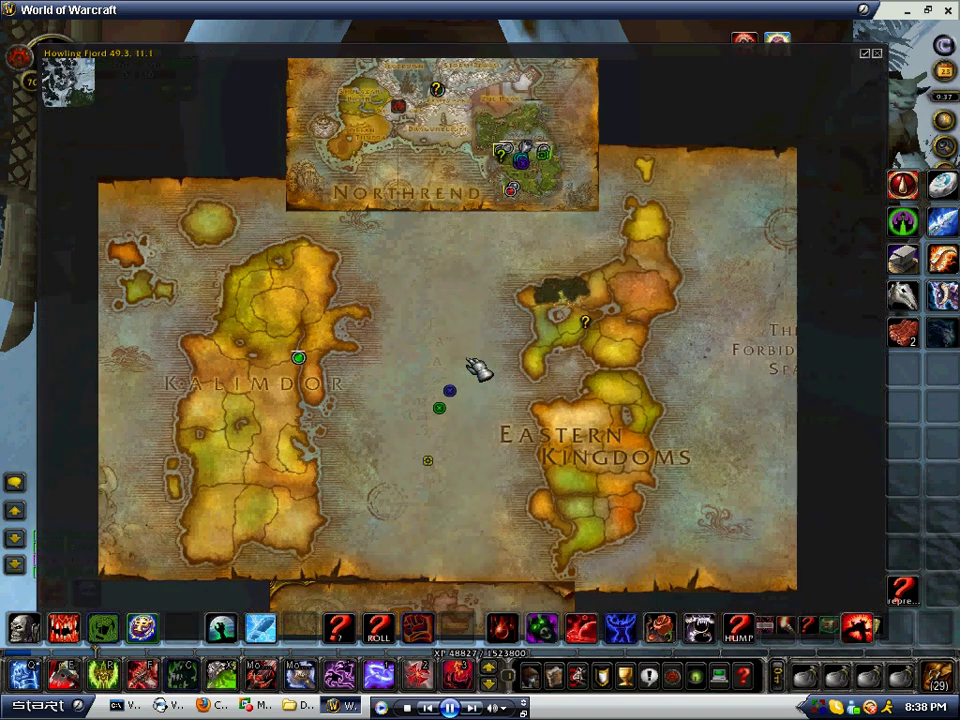
scroll(470, 372, "down", 2)
scroll(462, 379, "down", 1)
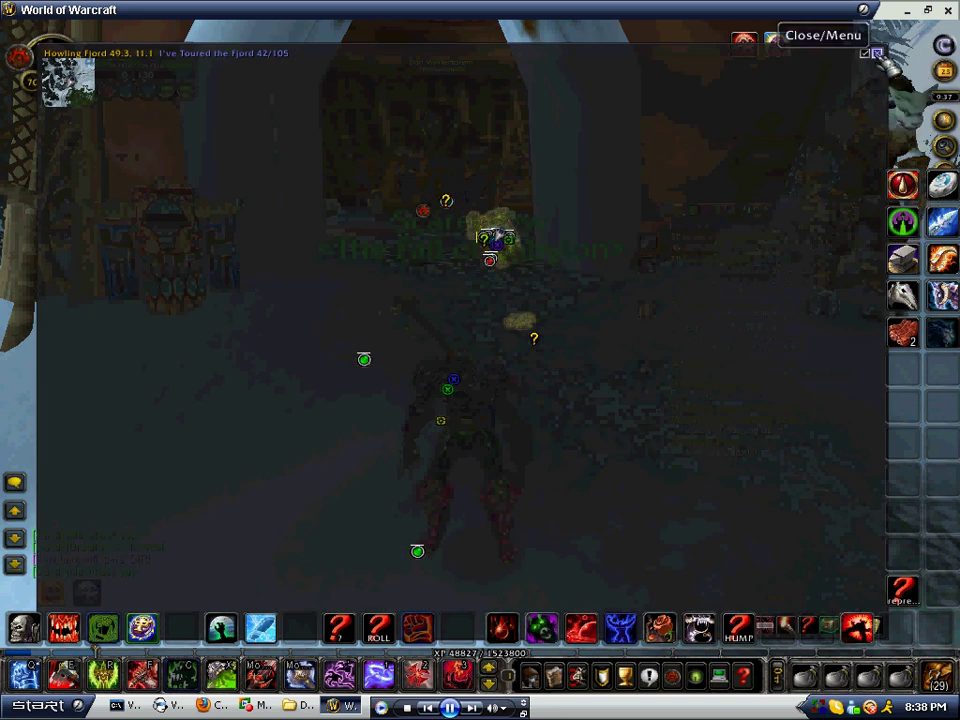
left_click(875, 52)
key("m")
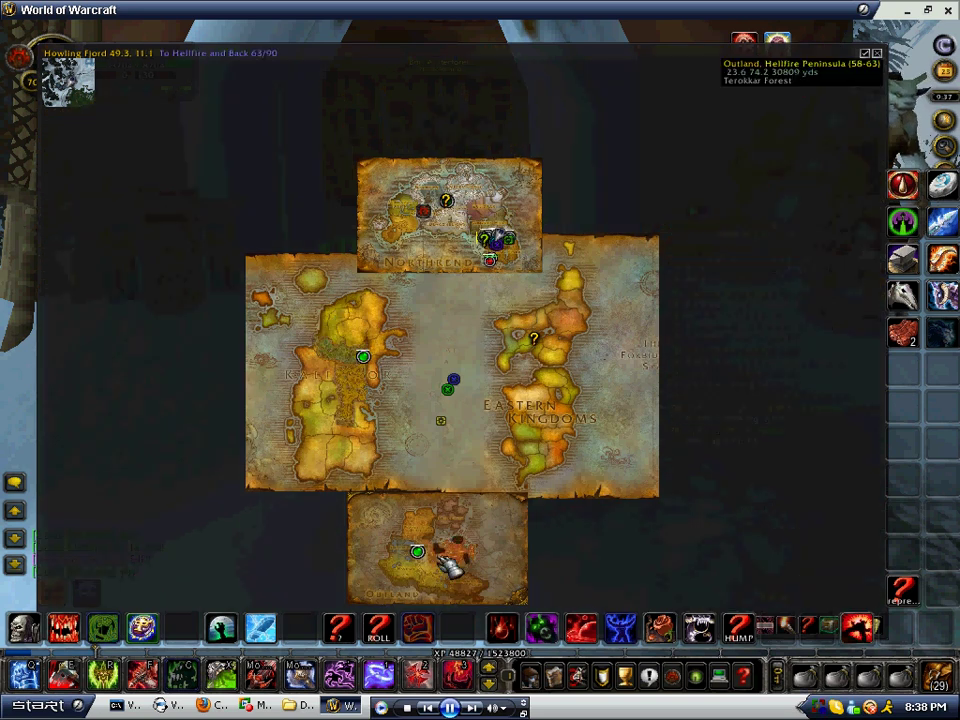
scroll(444, 326, "up", 2)
scroll(445, 325, "down", 4)
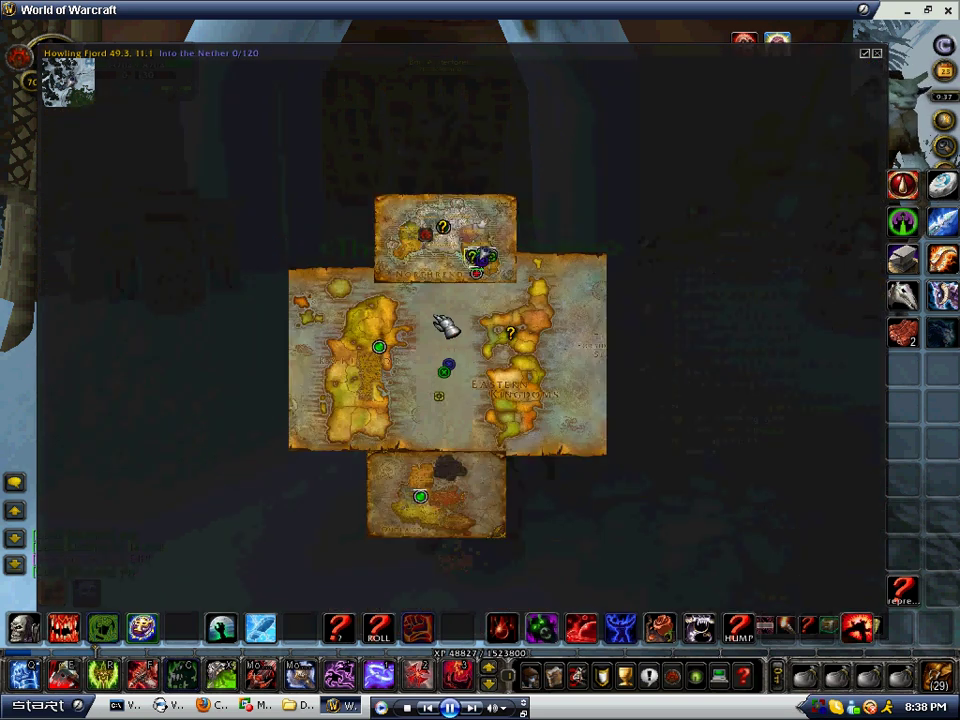
- Reopen the world map, zoom out to all of Azeroth, then into Northrend
key("m")
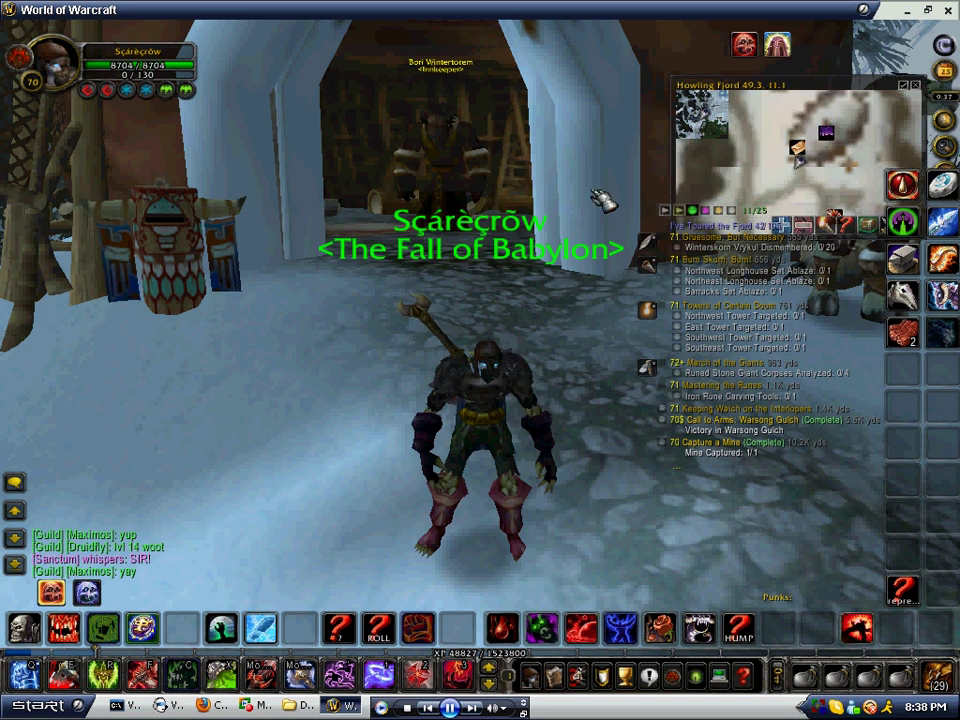
key("m")
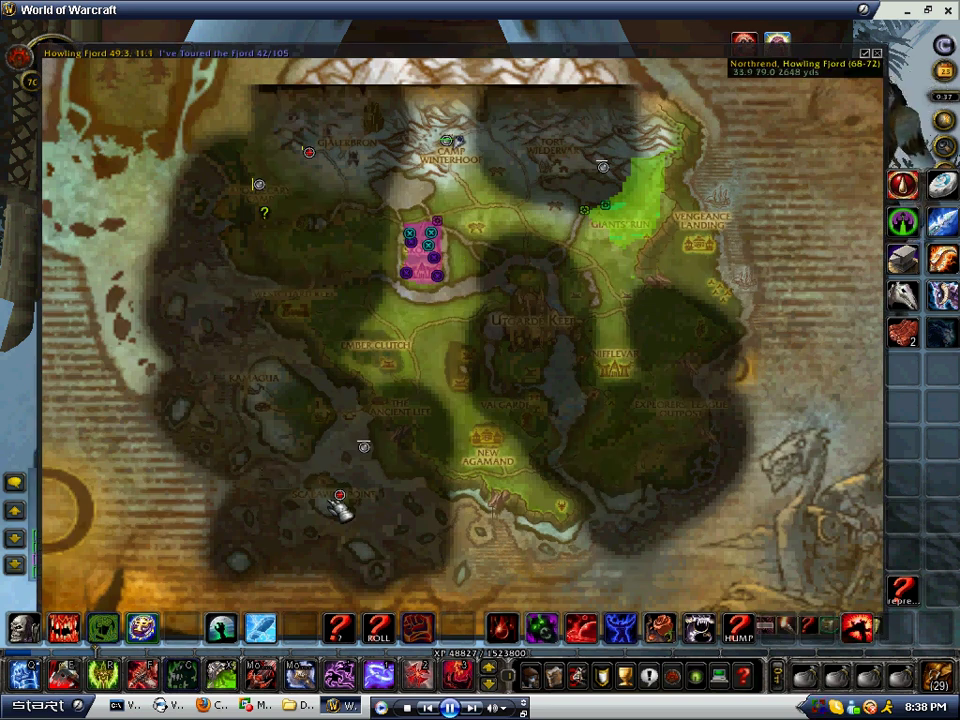
key("m")
key("m")
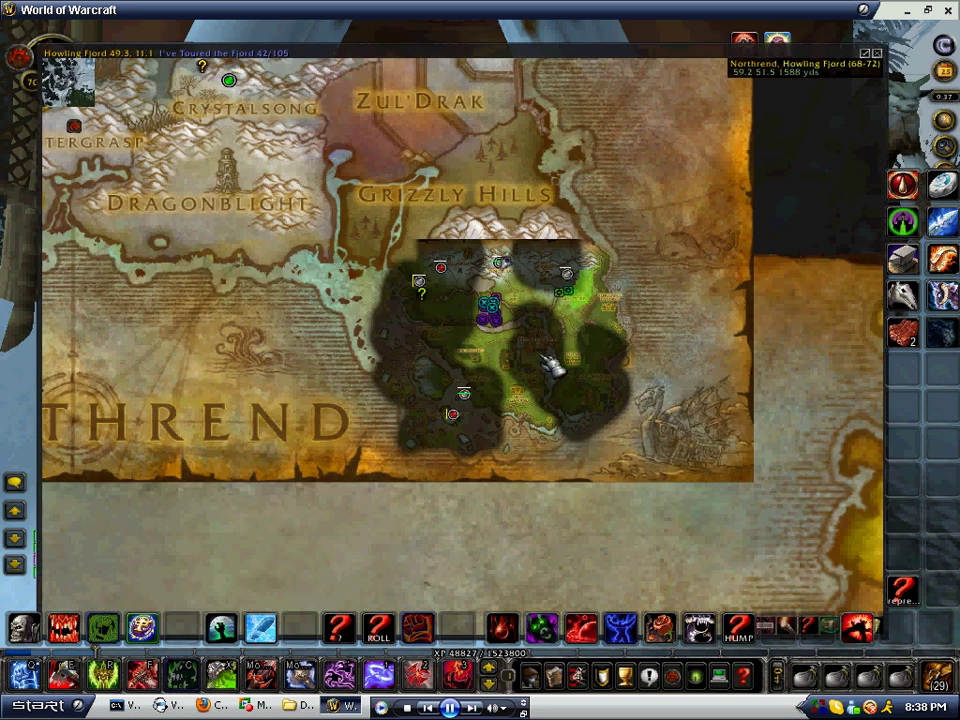
right_click(548, 364)
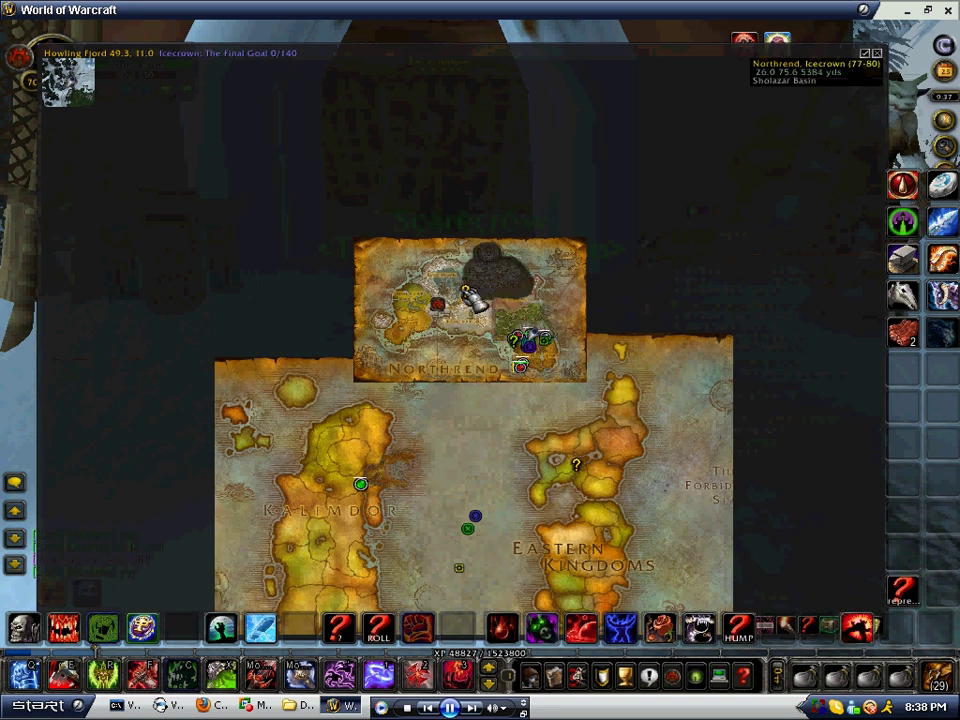
left_click(485, 305)
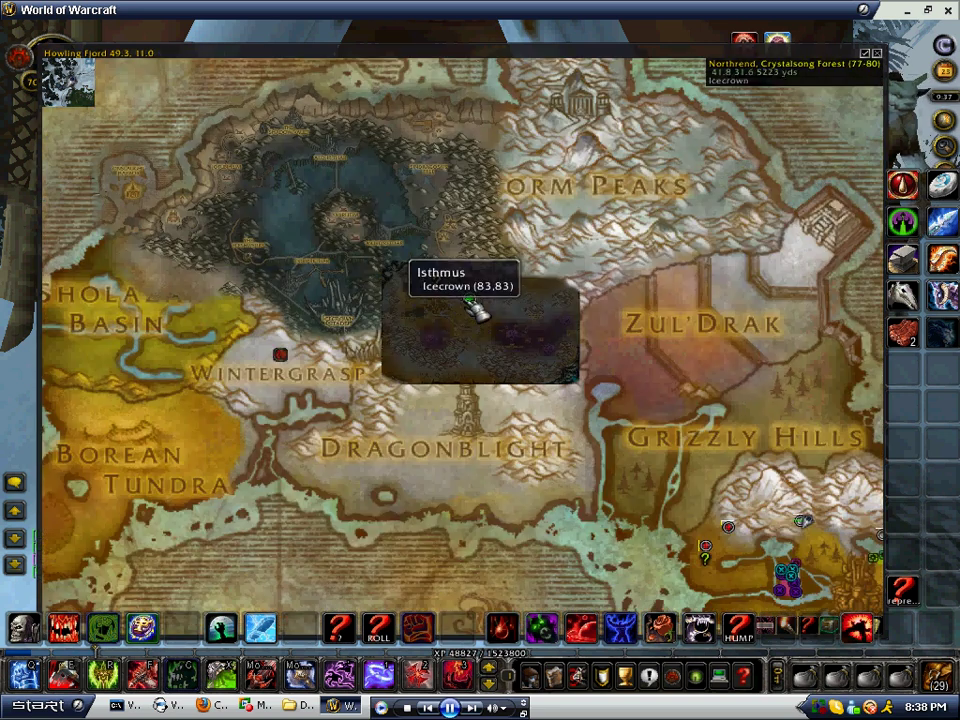
- Zoom into Icecrown, back out to Azeroth, then show the full Outland map
left_click(478, 310)
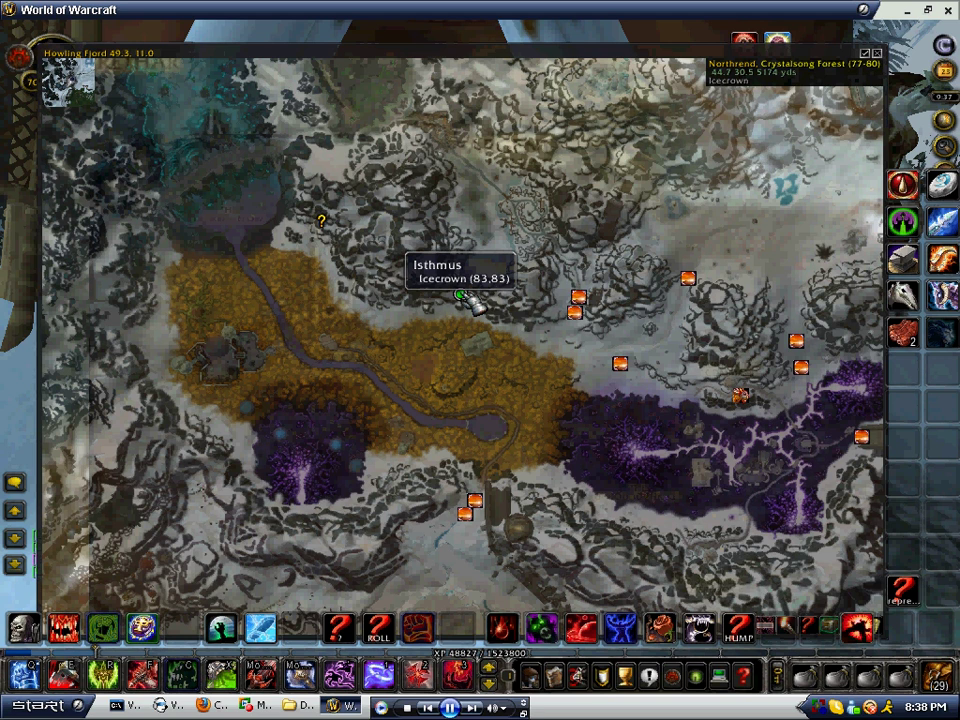
right_click(478, 305)
right_click(476, 300)
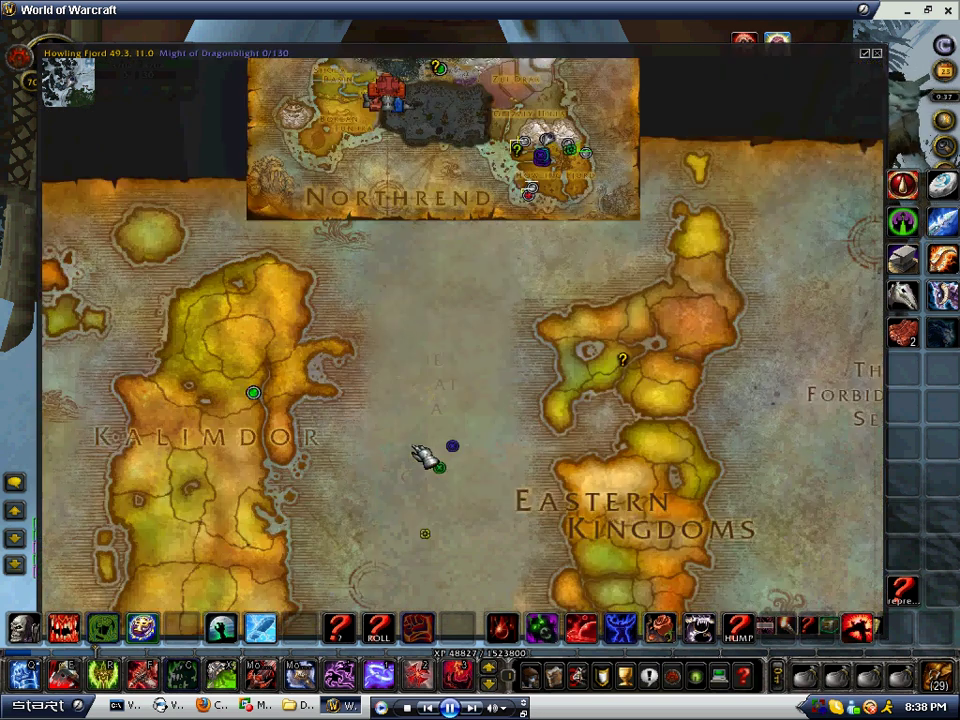
right_click(425, 455)
left_click(440, 520)
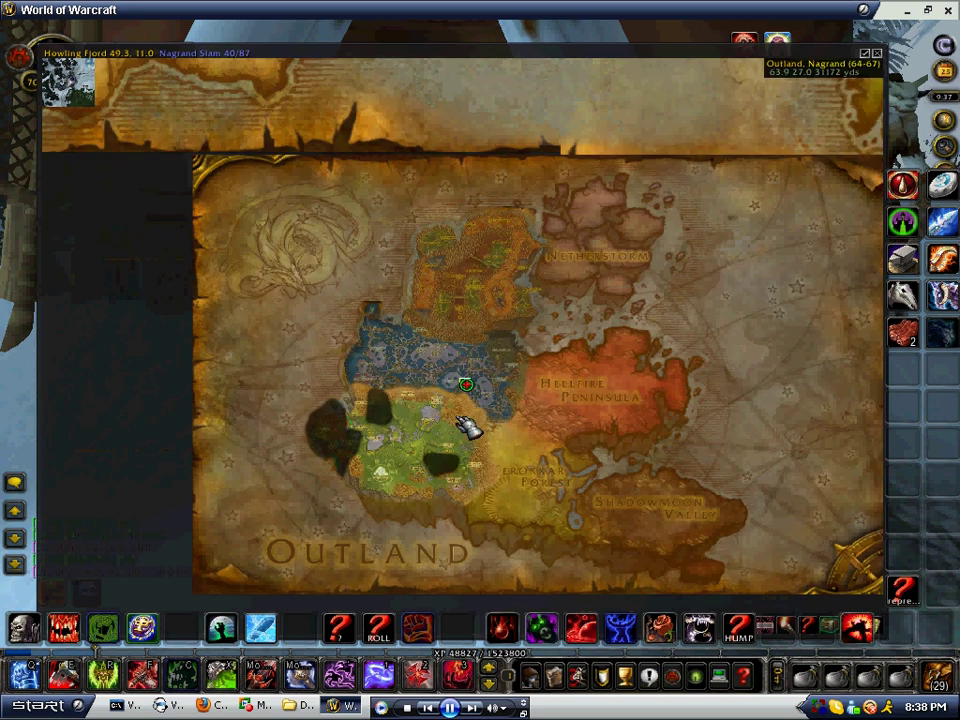
- Zoom into Zangarmarsh and Alterac Mountains, then back out to the whole-world view
scroll(468, 425, "up", 4)
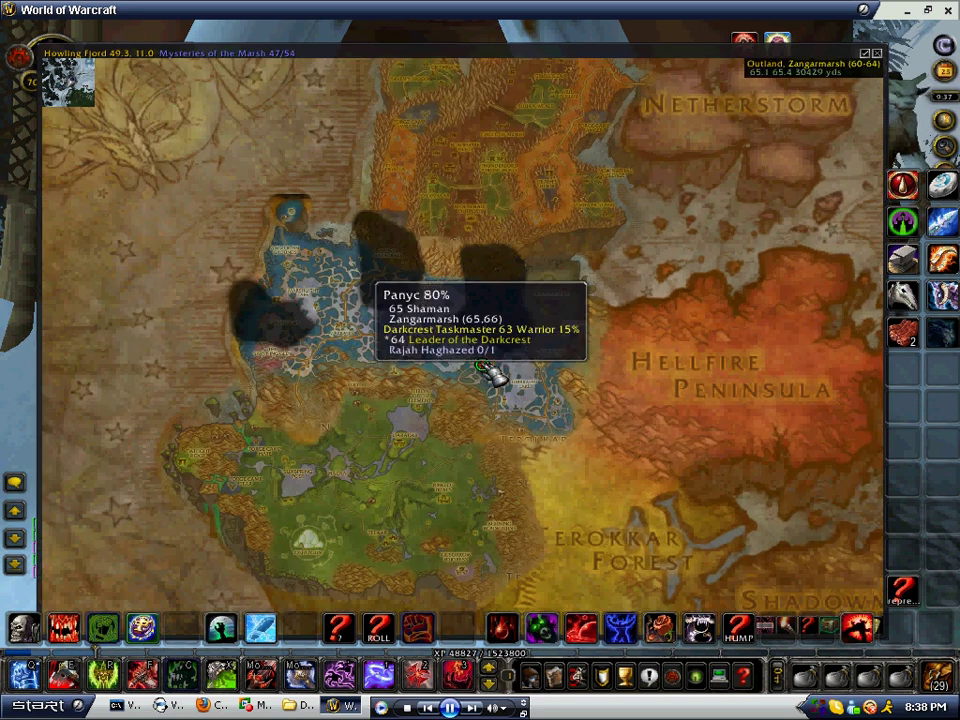
scroll(490, 375, "up", 8)
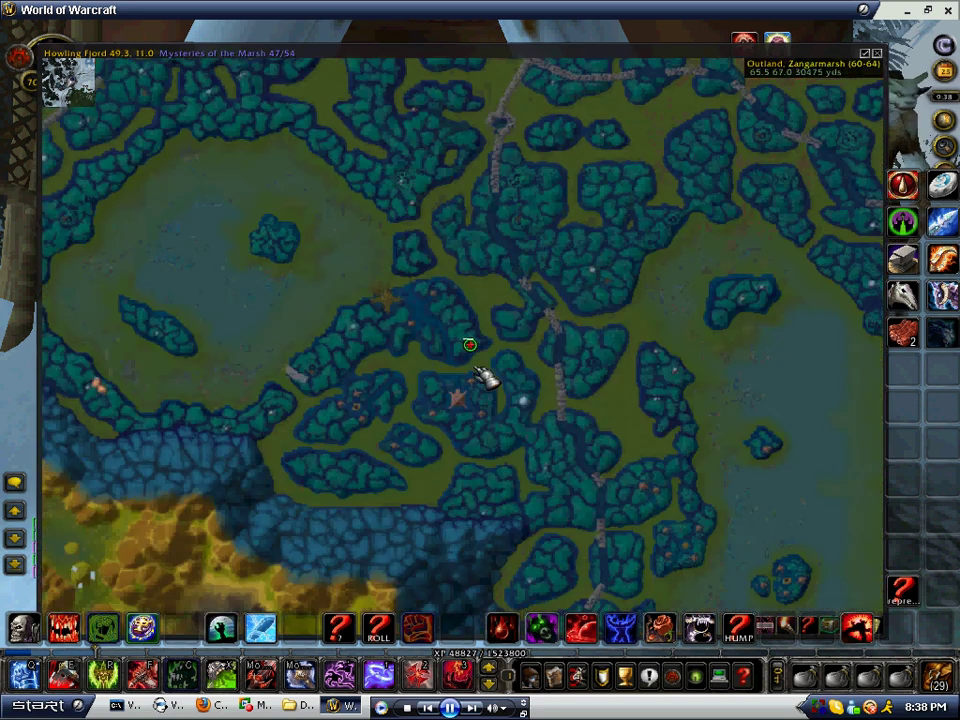
scroll(485, 375, "up", 3)
scroll(485, 345, "down", 10)
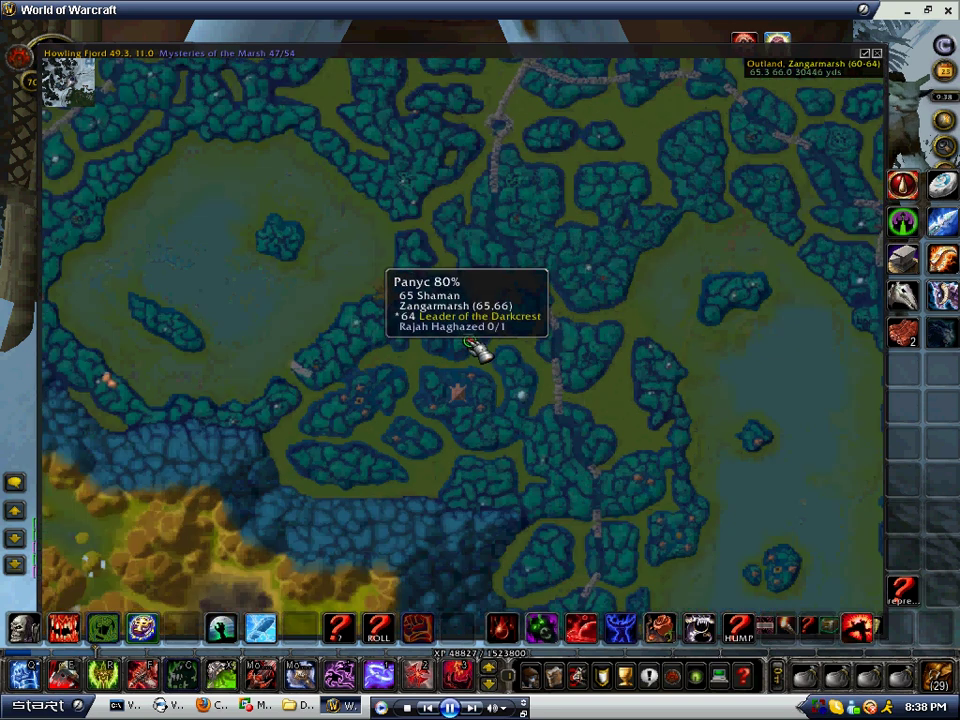
scroll(484, 380, "up", 2)
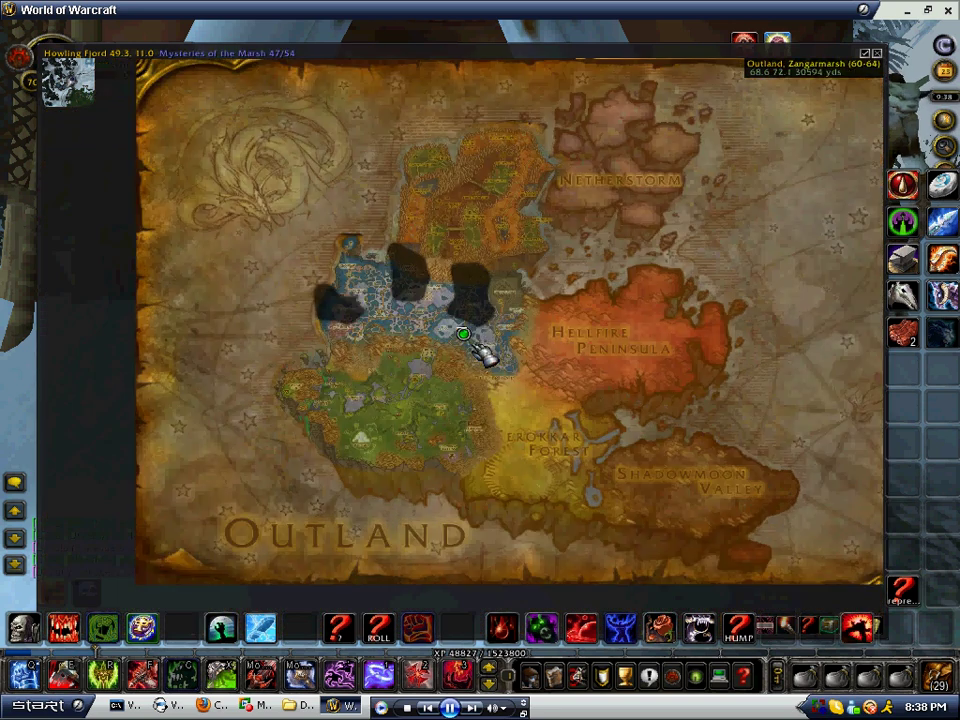
scroll(482, 340, "down", 3)
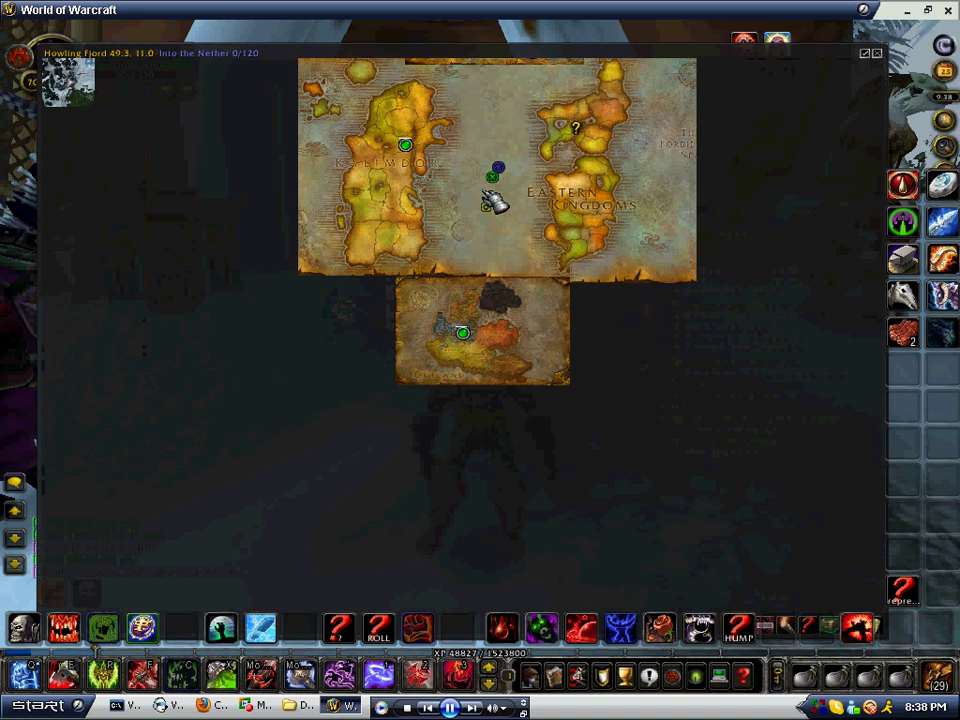
scroll(493, 280, "up", 3)
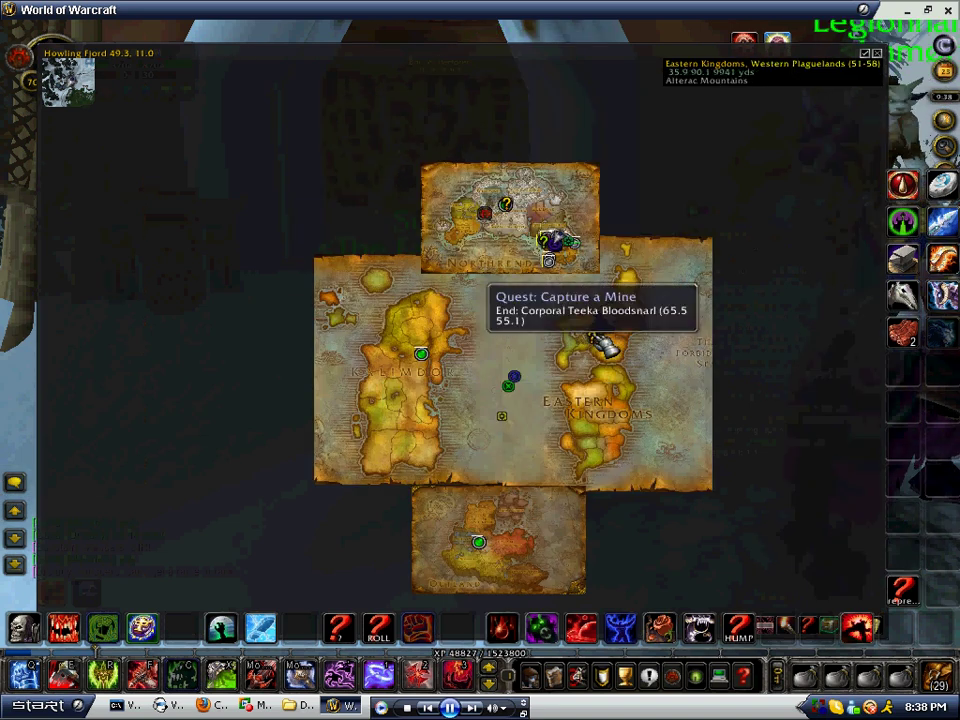
scroll(598, 343, "up", 4)
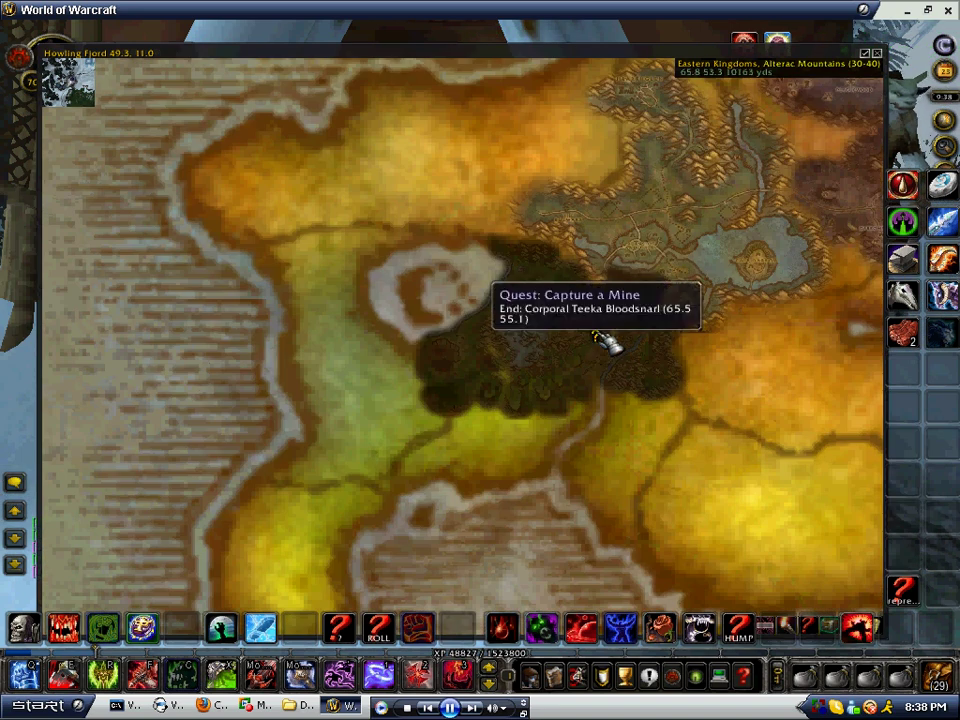
scroll(600, 342, "down", 4)
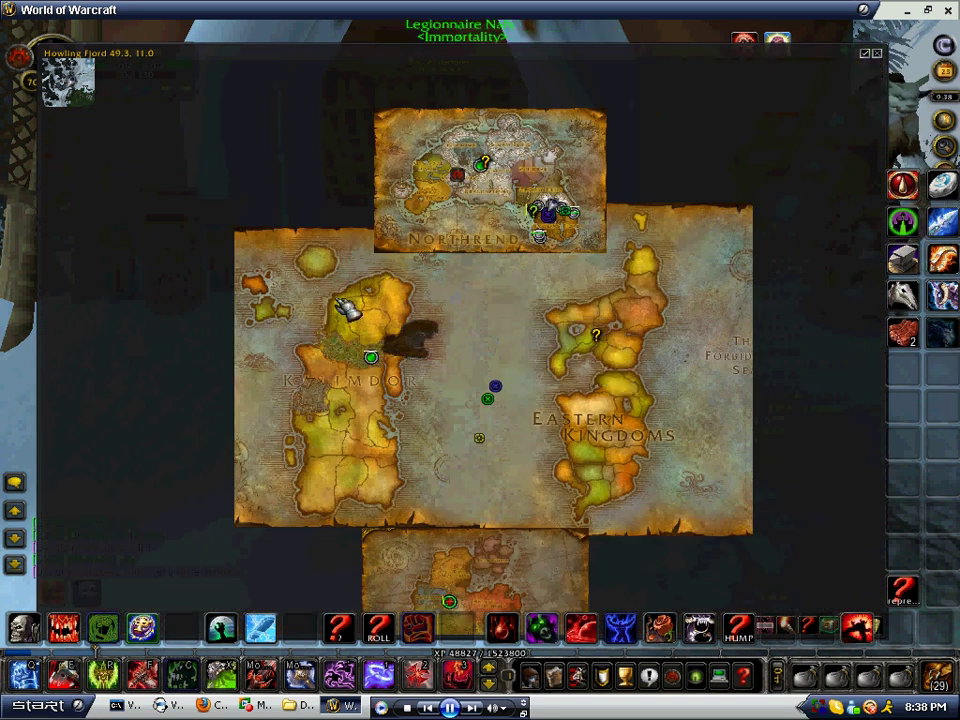
- Close the map, open the quest log, and view Irondeep Supplies details and options
key("m")
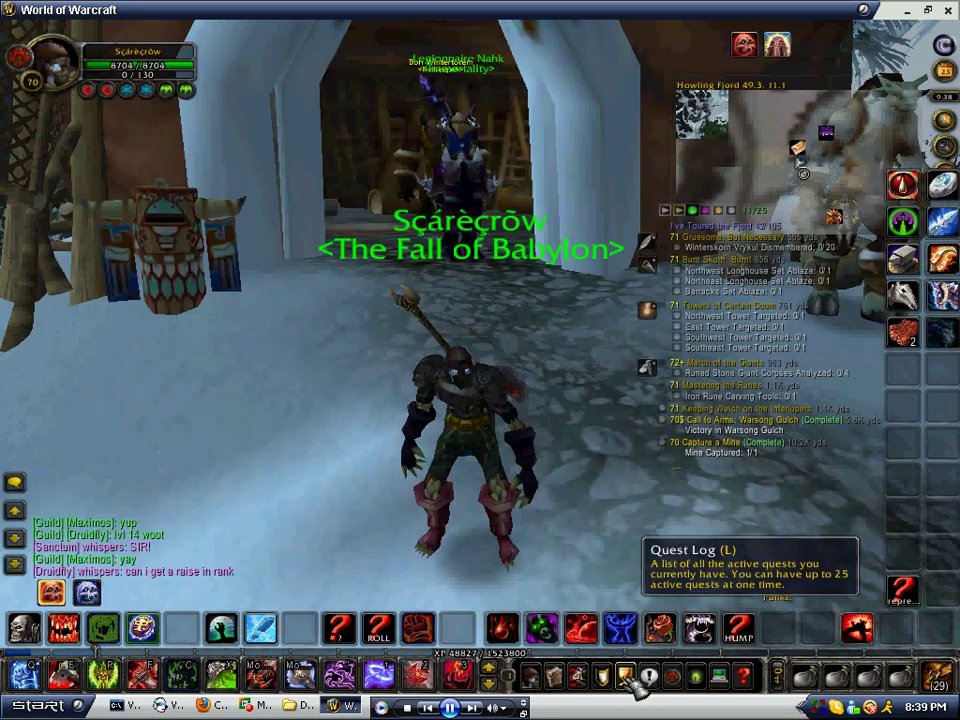
left_click(626, 678)
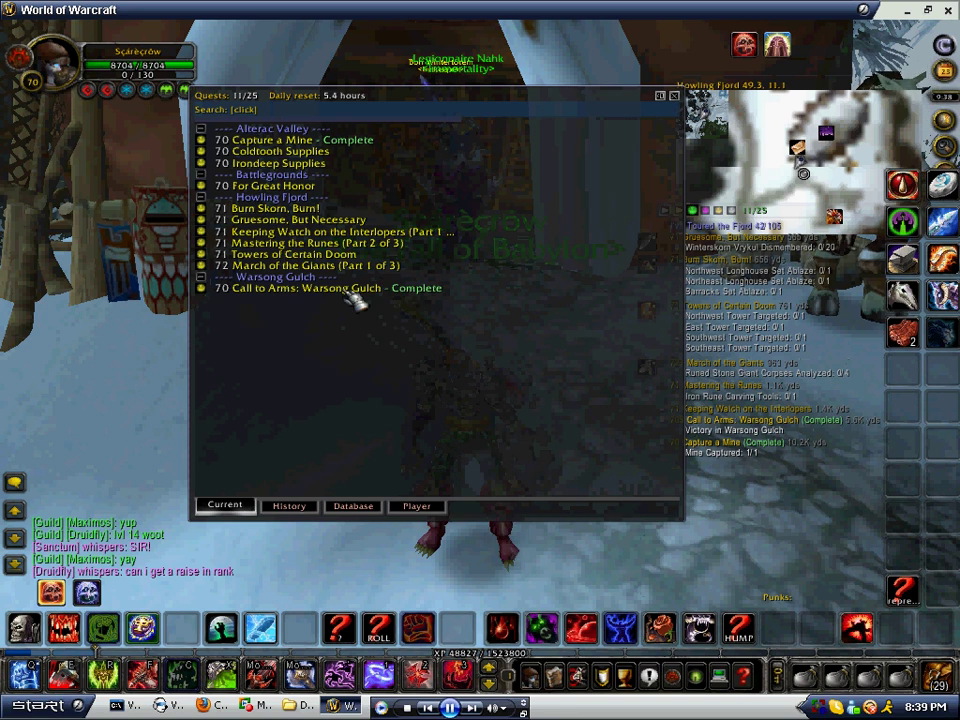
left_click(262, 140)
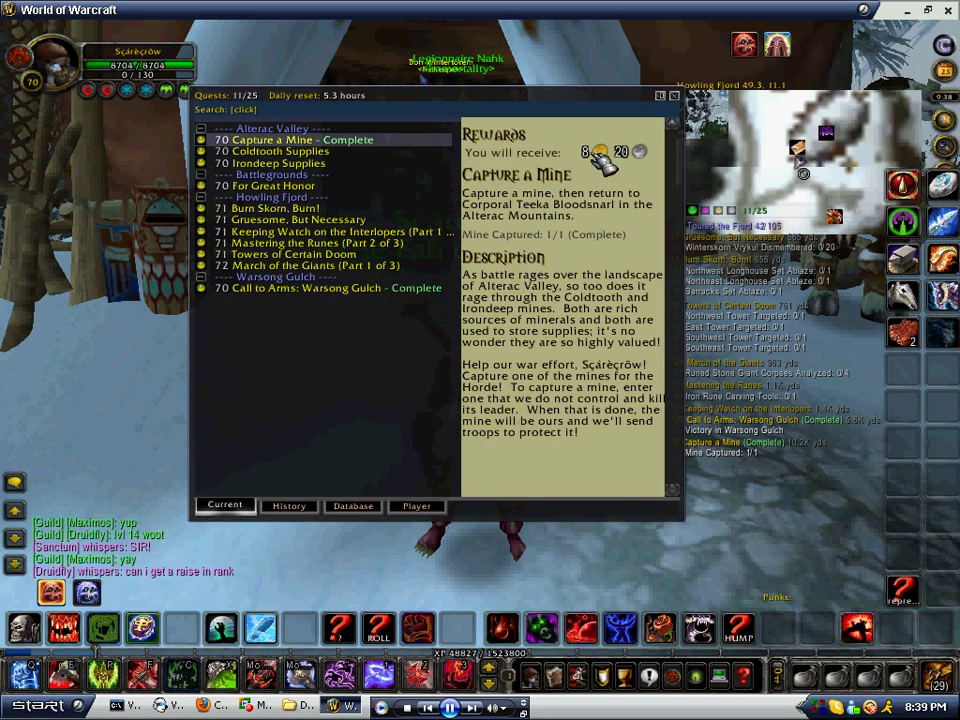
left_click(278, 153)
left_click(280, 164)
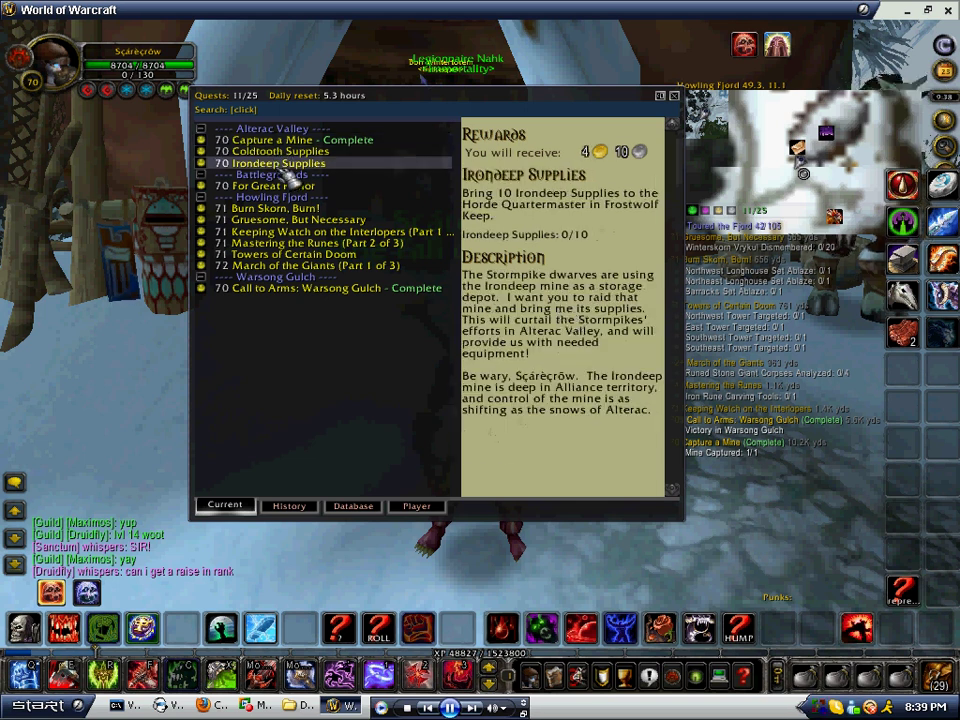
right_click(287, 167)
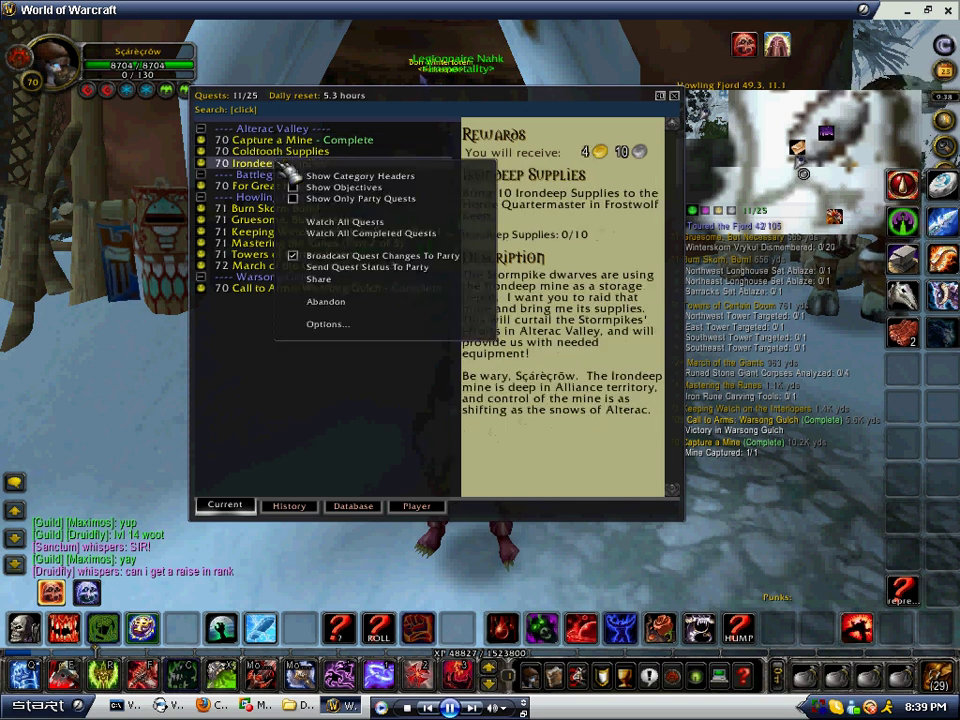